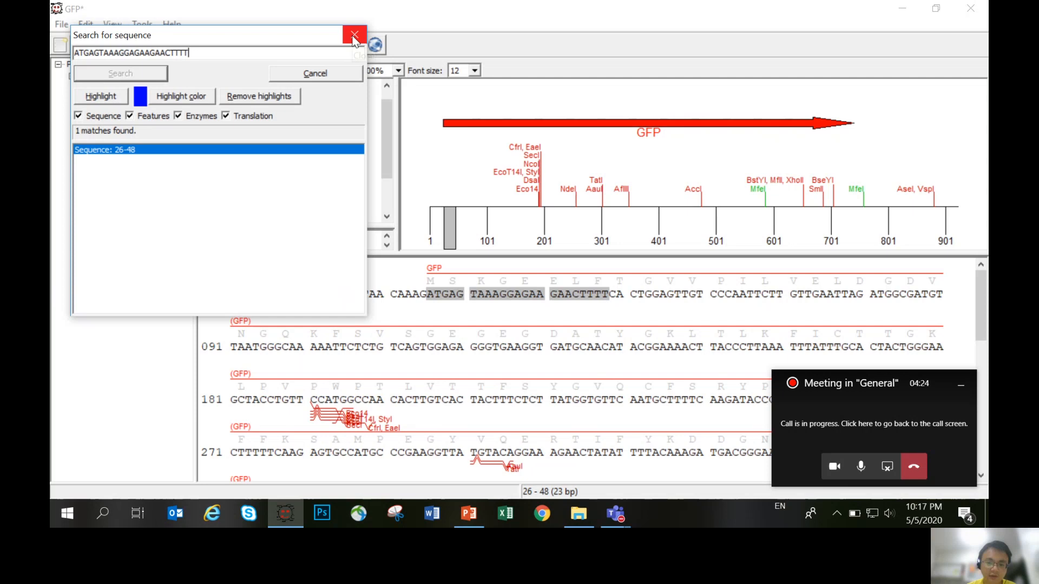
- Close the sequence search and turn the selected bases 26–48 of GFP into a new feature
left_click(354, 39)
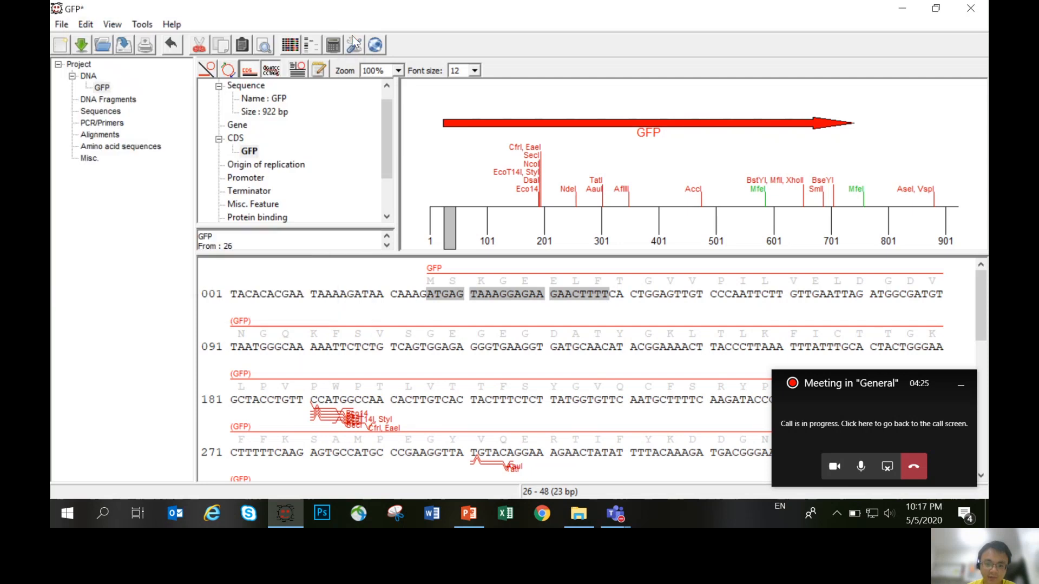
right_click(439, 294)
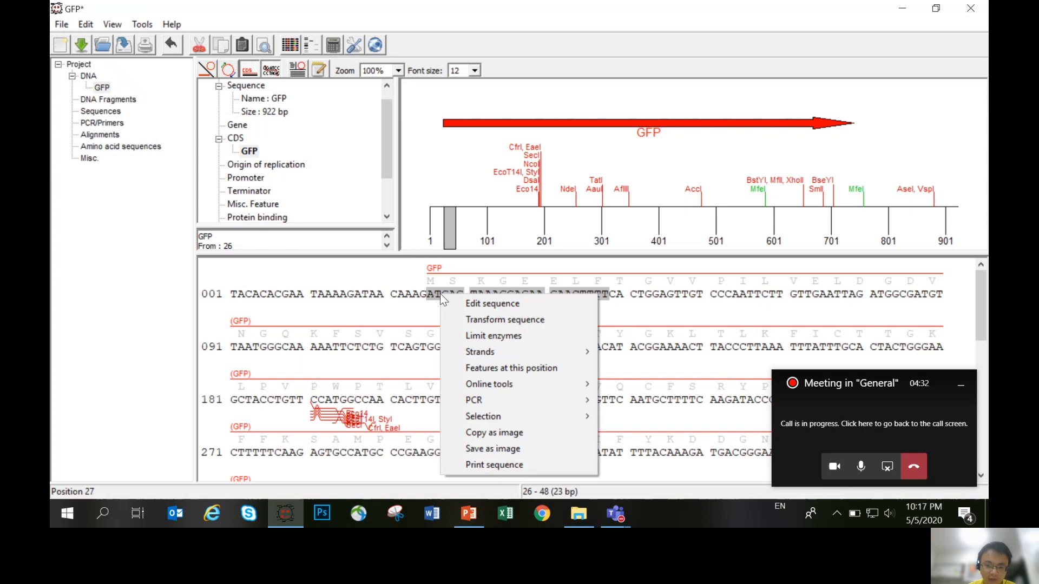
mouse_move(517, 416)
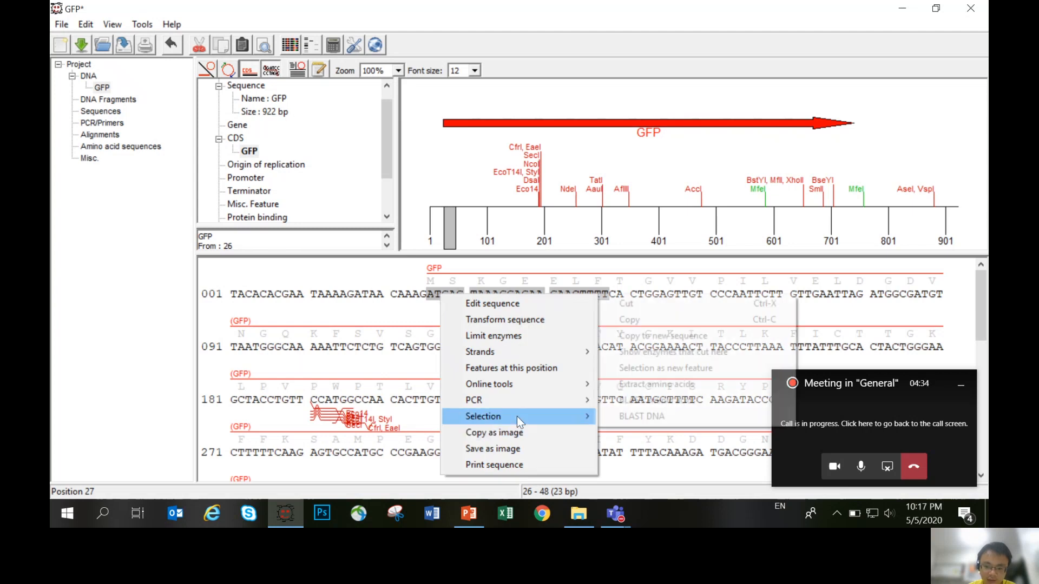
left_click(671, 368)
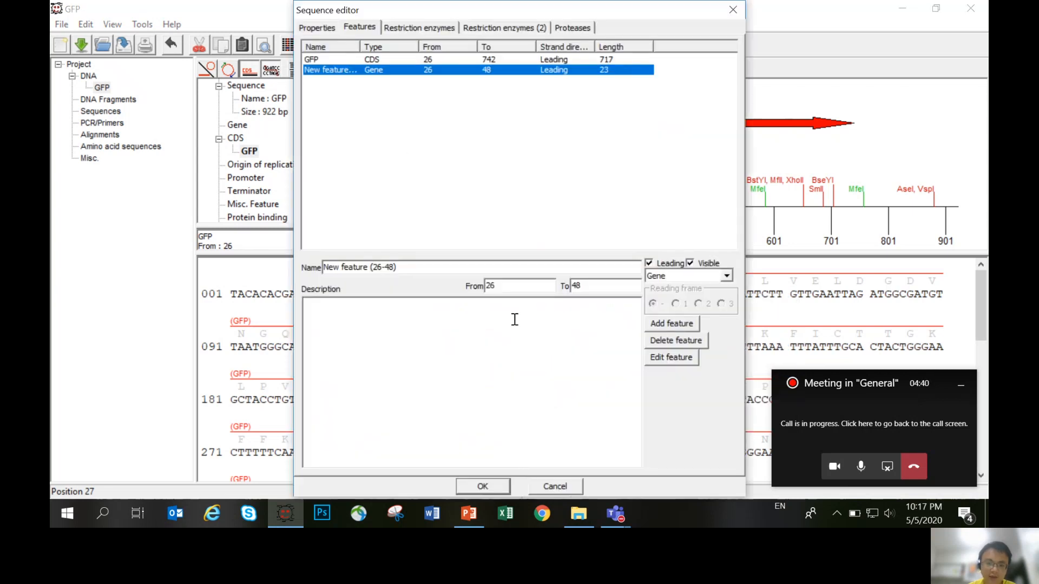
left_click_drag(414, 14, 402, 53)
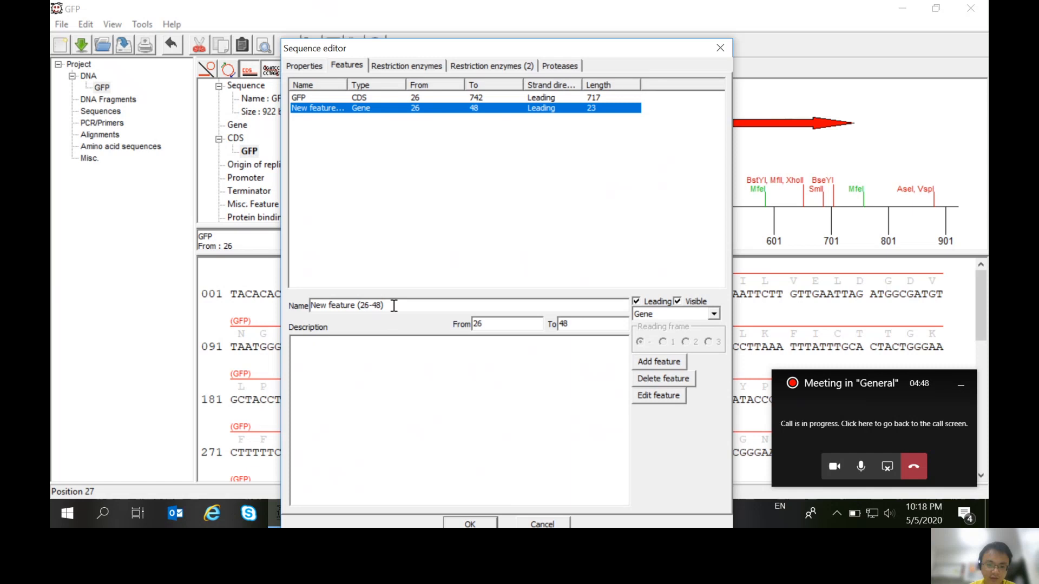
- Rename the new feature covering bases 26–48 as GFP-Forward
left_click_drag(394, 306, 238, 313)
key("BackSpace")
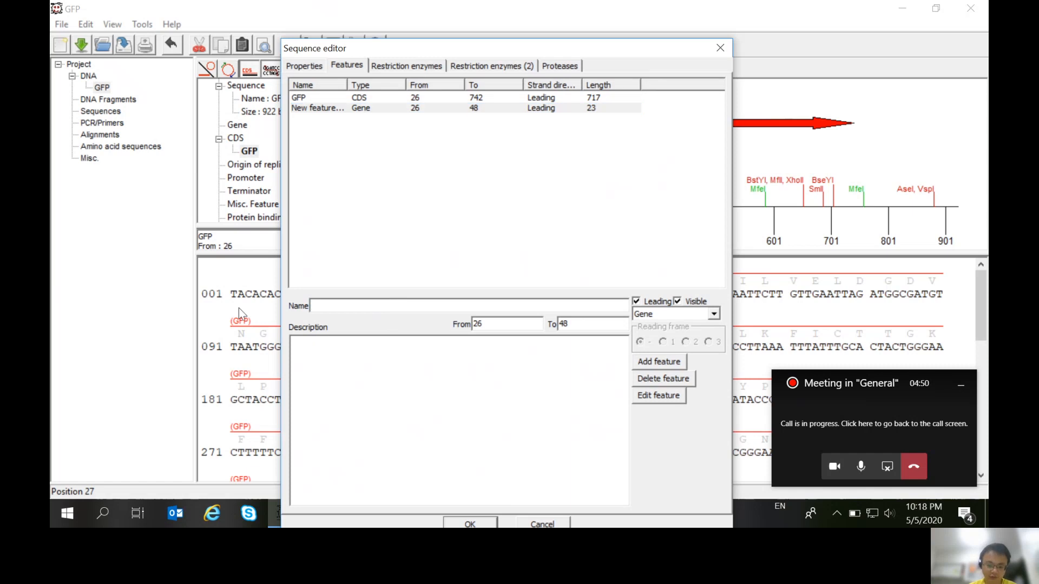
type("GFP-")
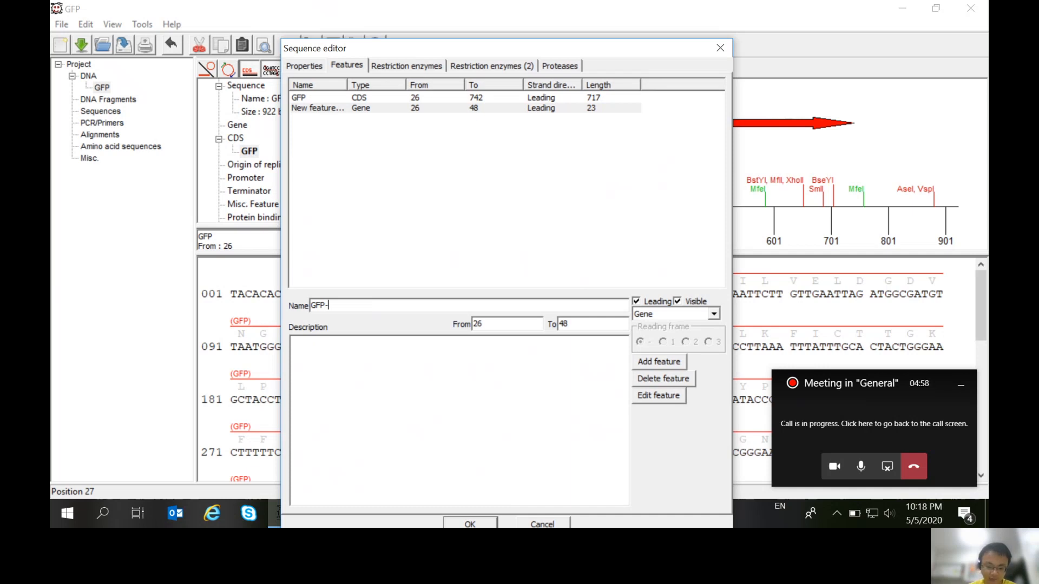
type("Forward")
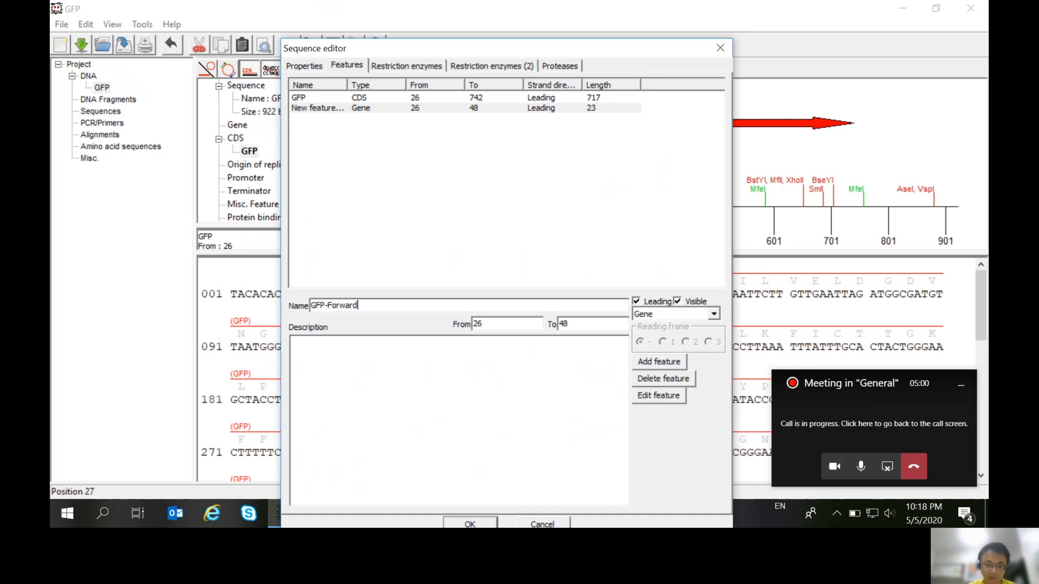
left_click(559, 376)
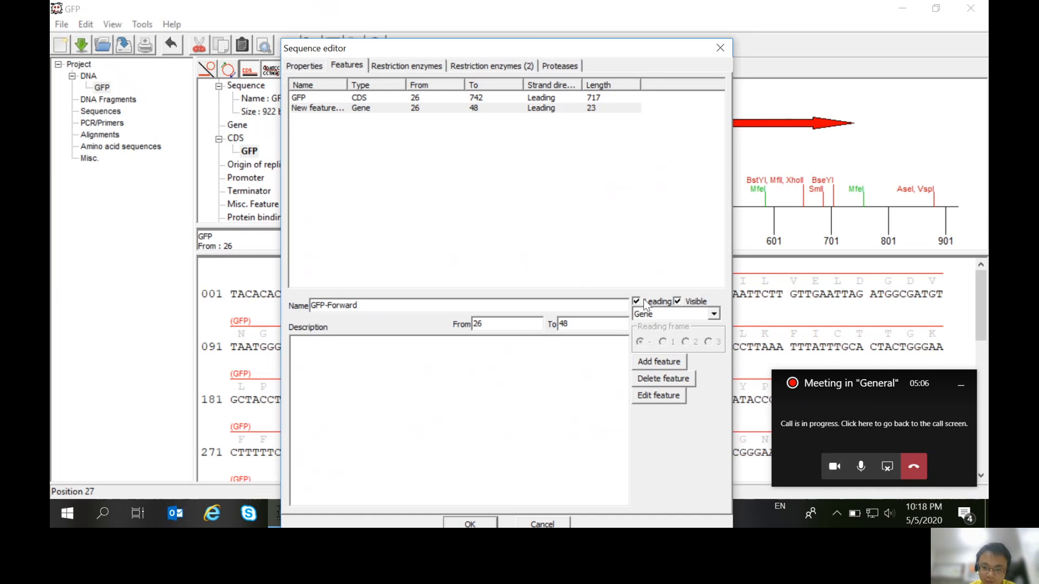
- Set the GFP-Forward feature's type to Sequencing primer and save the feature changes
left_click(714, 314)
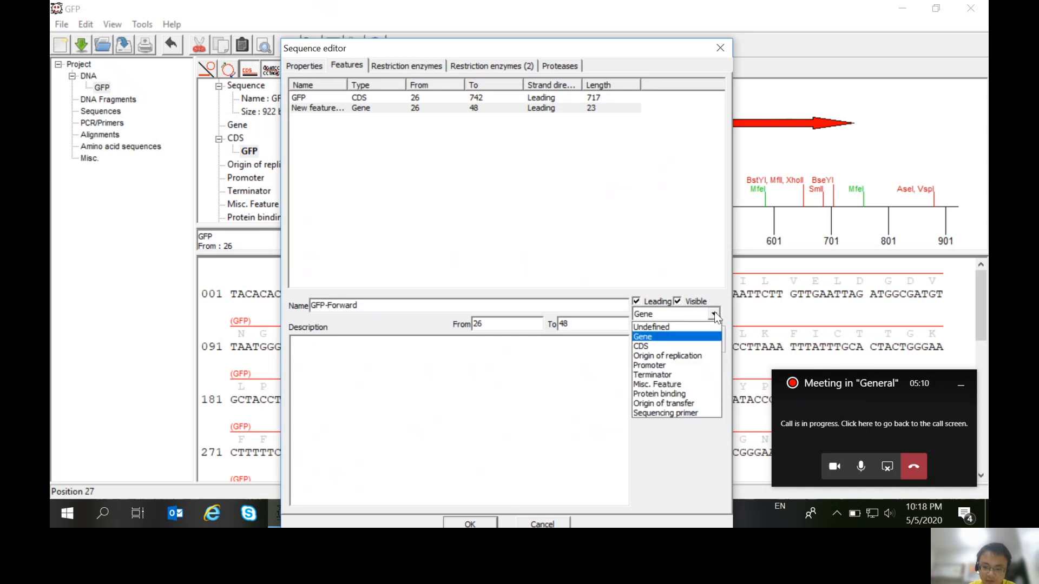
left_click(701, 414)
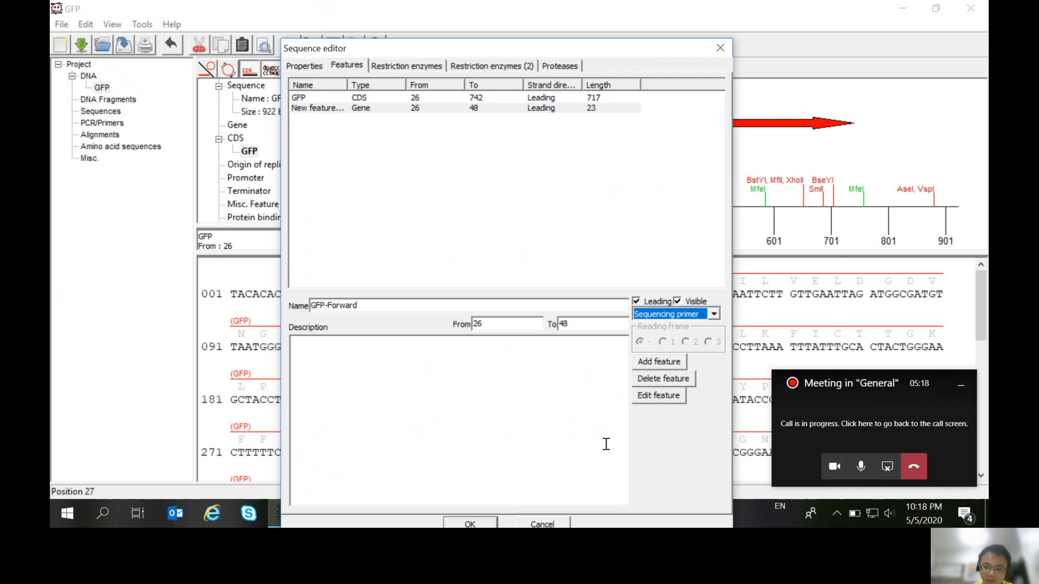
left_click_drag(458, 52, 451, 23)
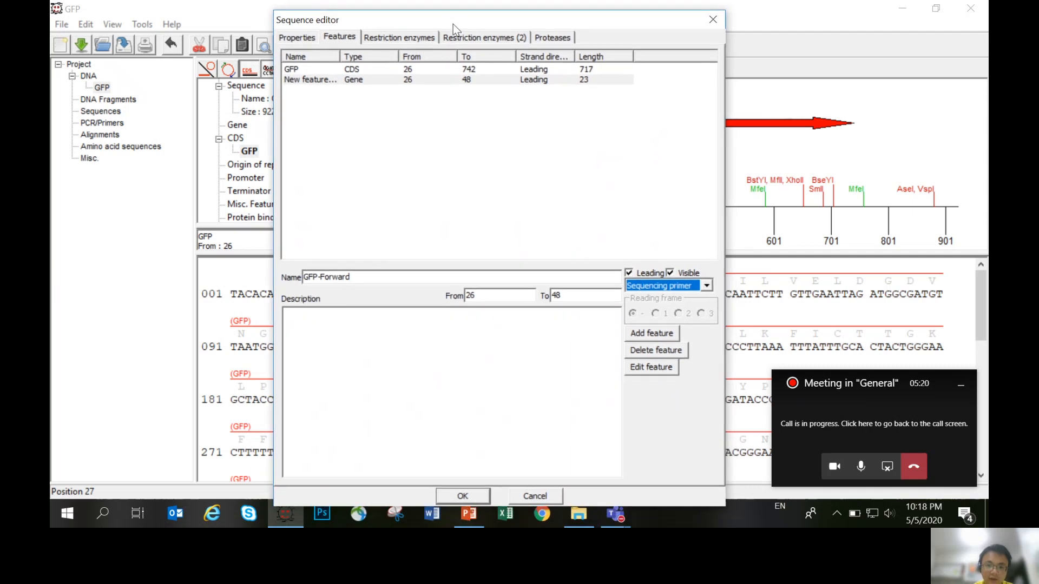
left_click(469, 495)
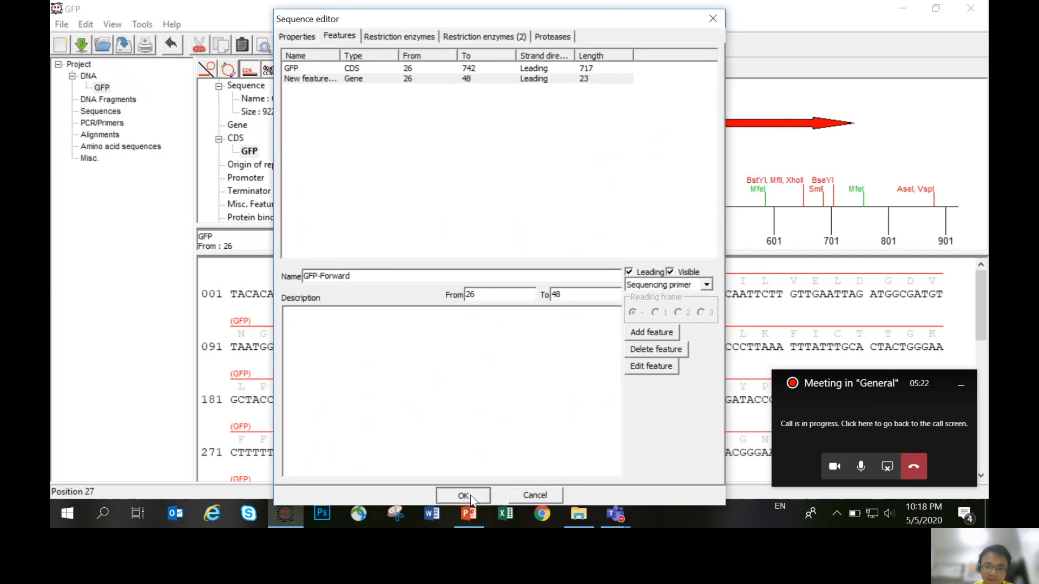
- Deselect the primer bases and move the GFP-Forward marker higher above the sequence map
left_click(449, 214)
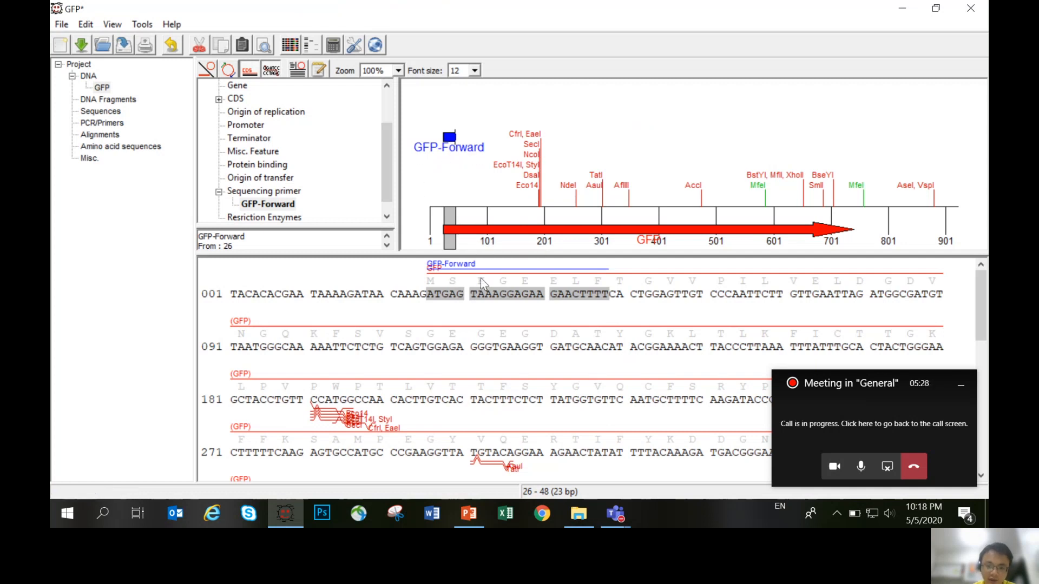
left_click(524, 298)
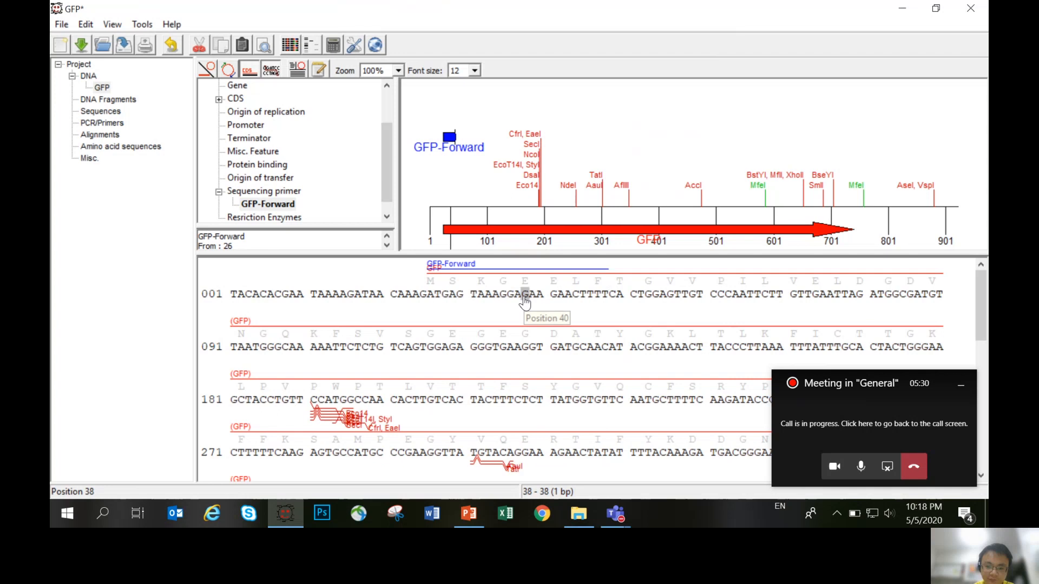
left_click_drag(450, 136, 451, 111)
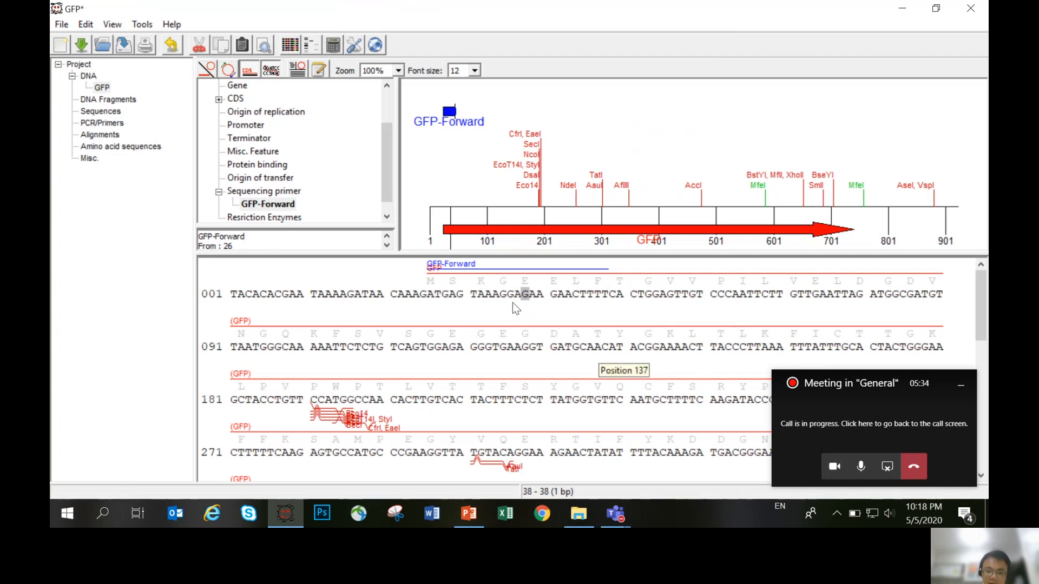
- Switch to PowerPoint and copy the CDS end sequence TGGATGAACTATACAAATAA from the primer slide
left_click(468, 514)
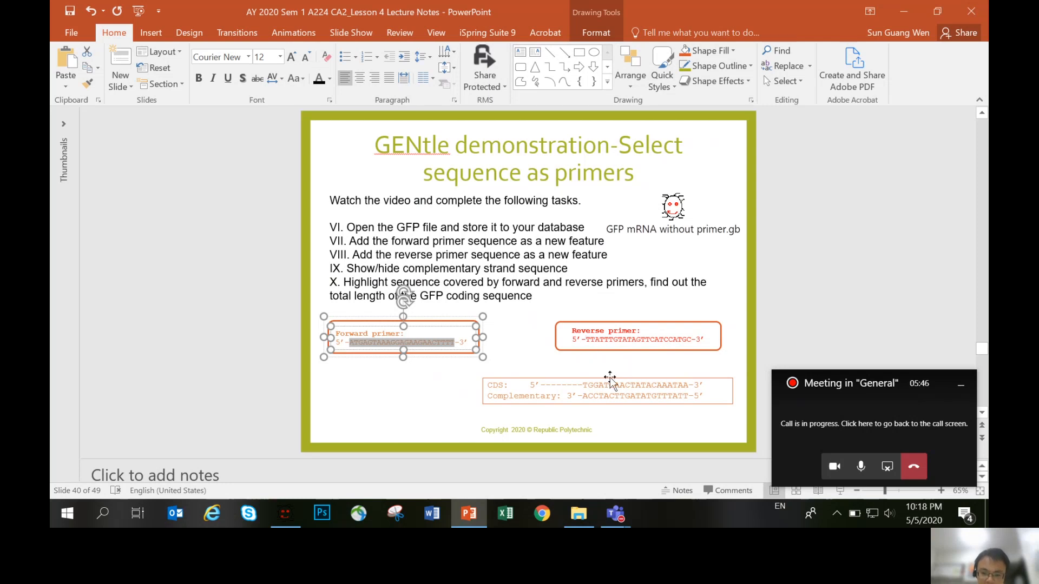
left_click(585, 385)
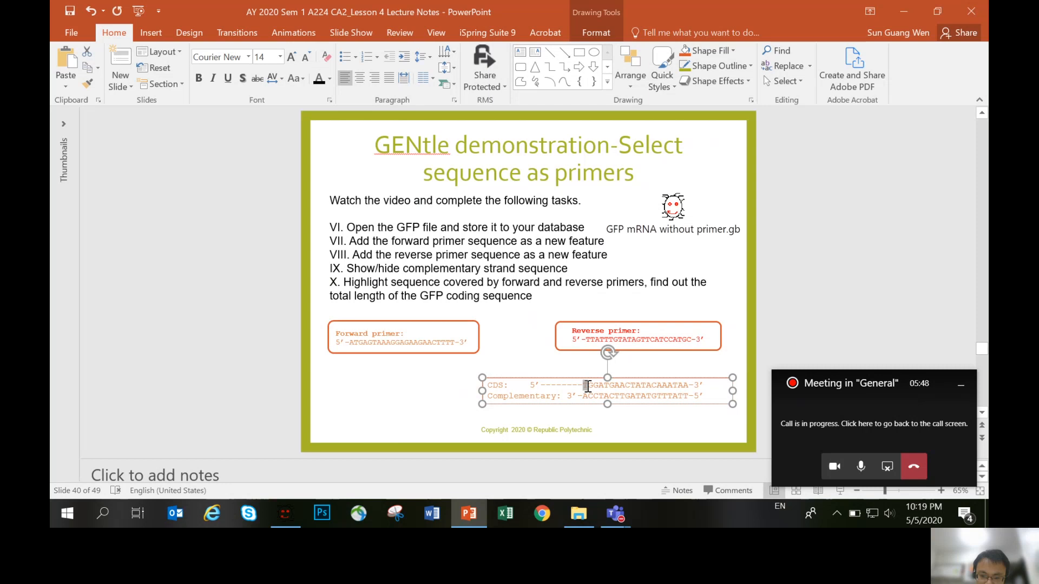
left_click_drag(587, 387, 683, 385)
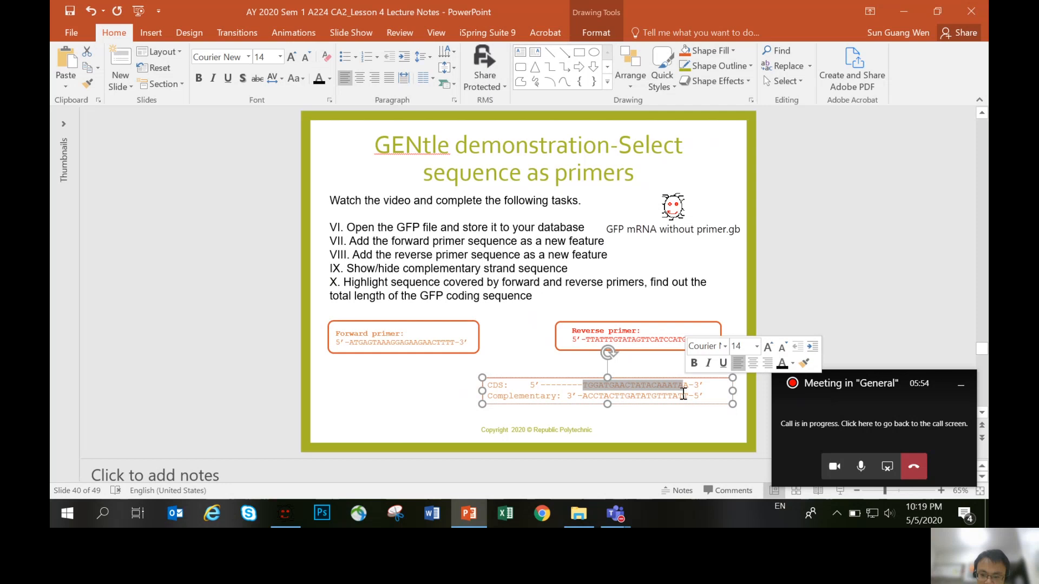
left_click(683, 394)
left_click(583, 386)
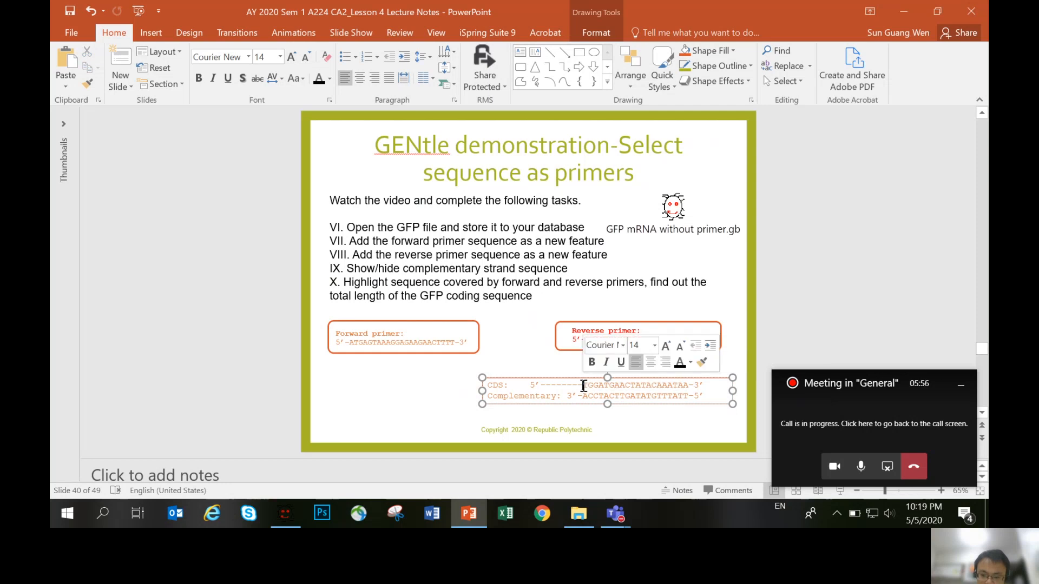
left_click_drag(583, 386, 689, 385)
key("ctrl+c")
right_click(661, 385)
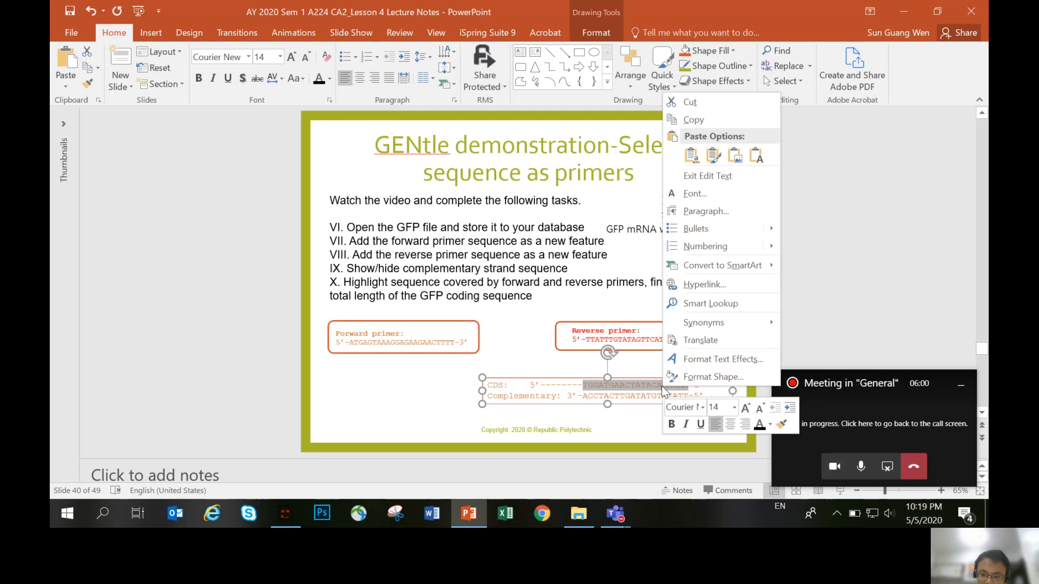
left_click(706, 119)
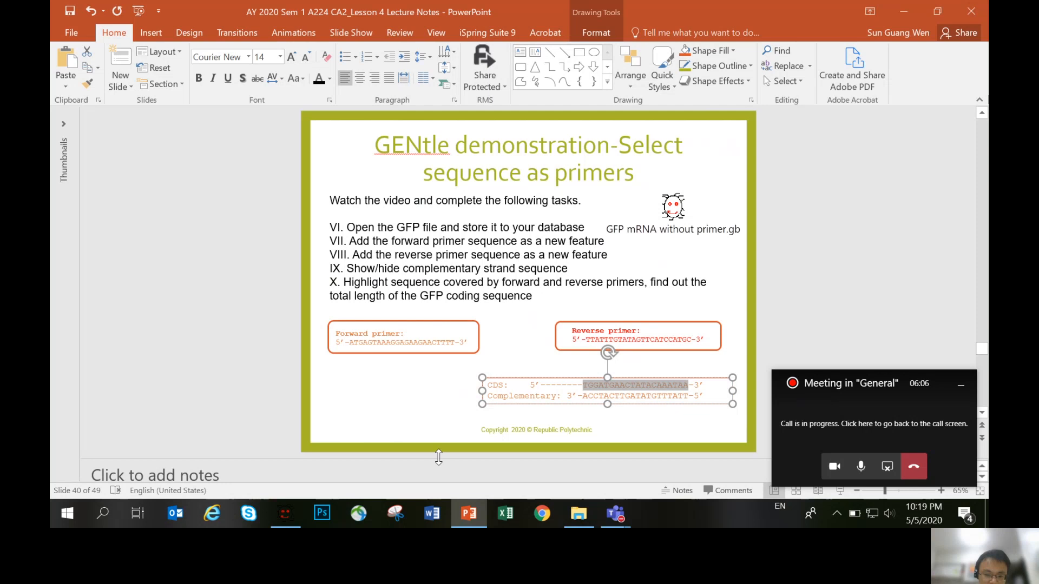
- Return to GENtle, search the GFP sequence for the copied TGGATGAACTATACAAATAA, and close the search
left_click(284, 513)
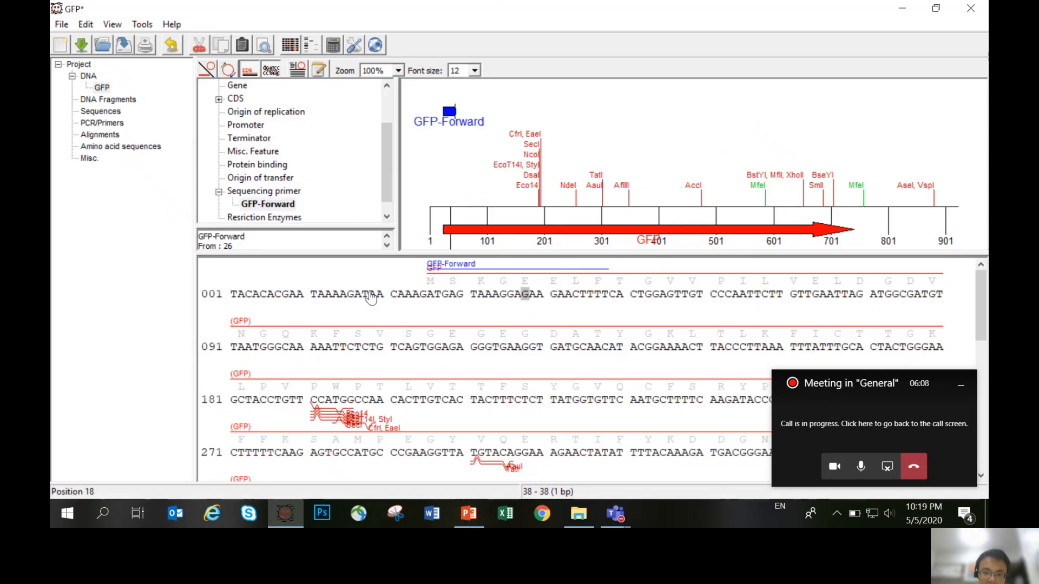
left_click(358, 299)
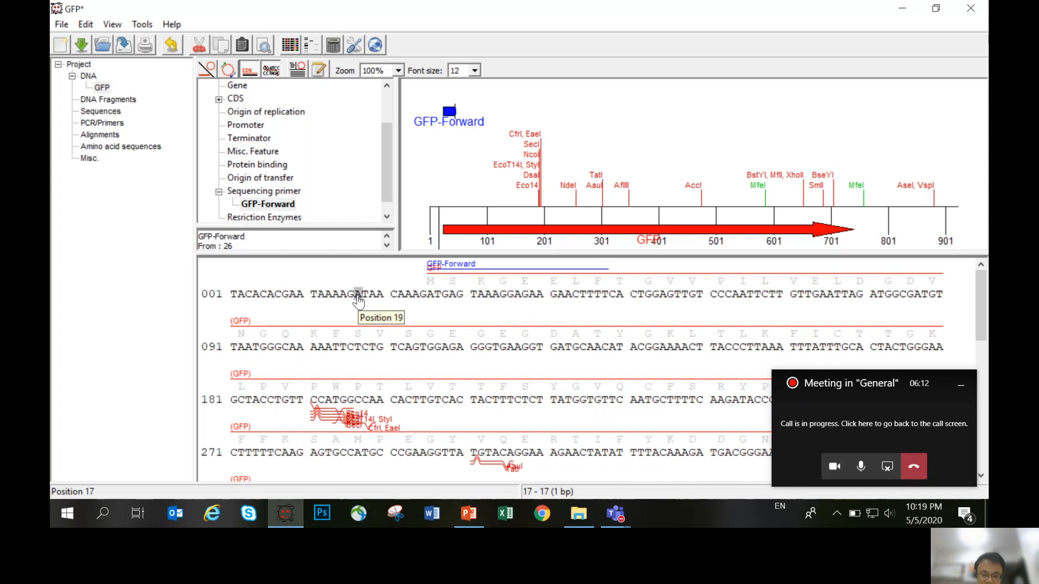
key("ctrl+f")
key("ctrl+v")
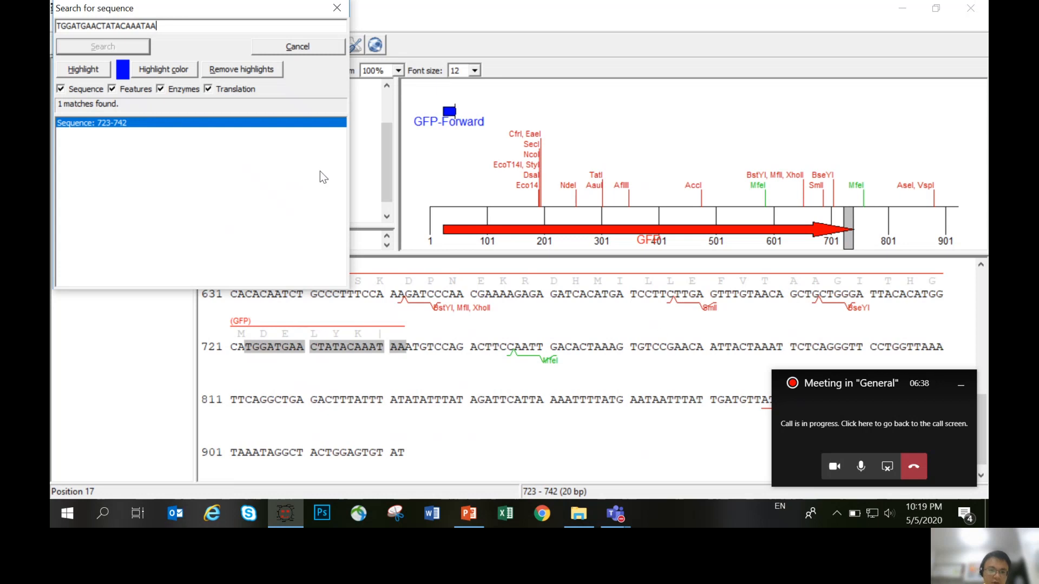
left_click(287, 45)
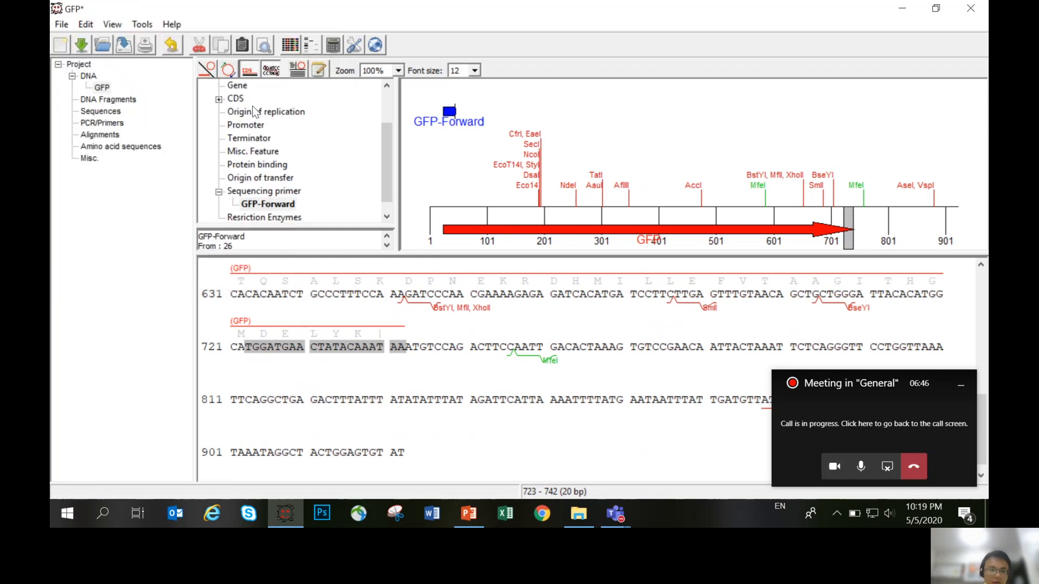
- Show the complementary 3'->5' strand of GFP and bring the end of the coding sequence into view
left_click(110, 23)
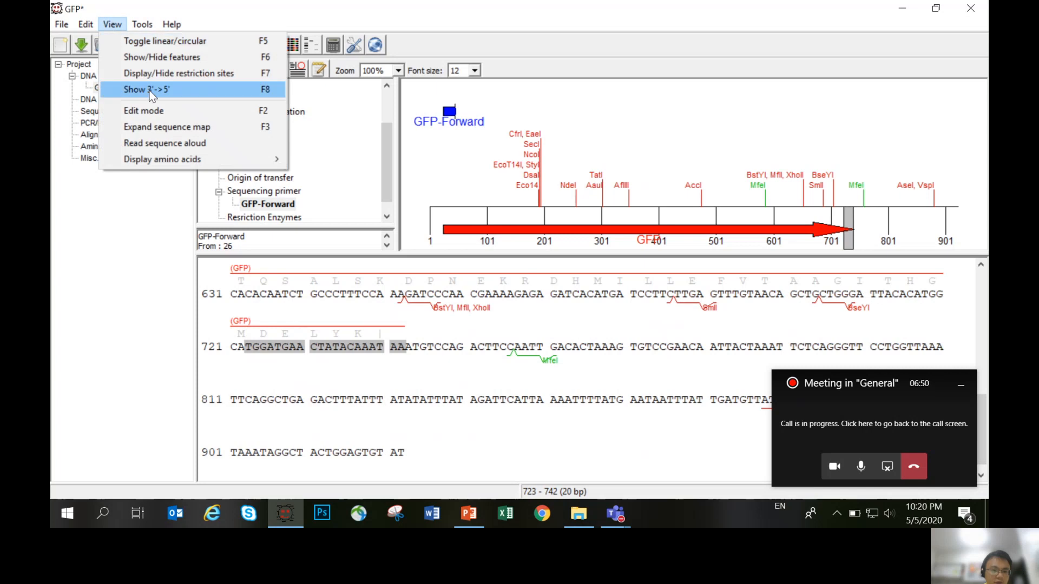
left_click(188, 90)
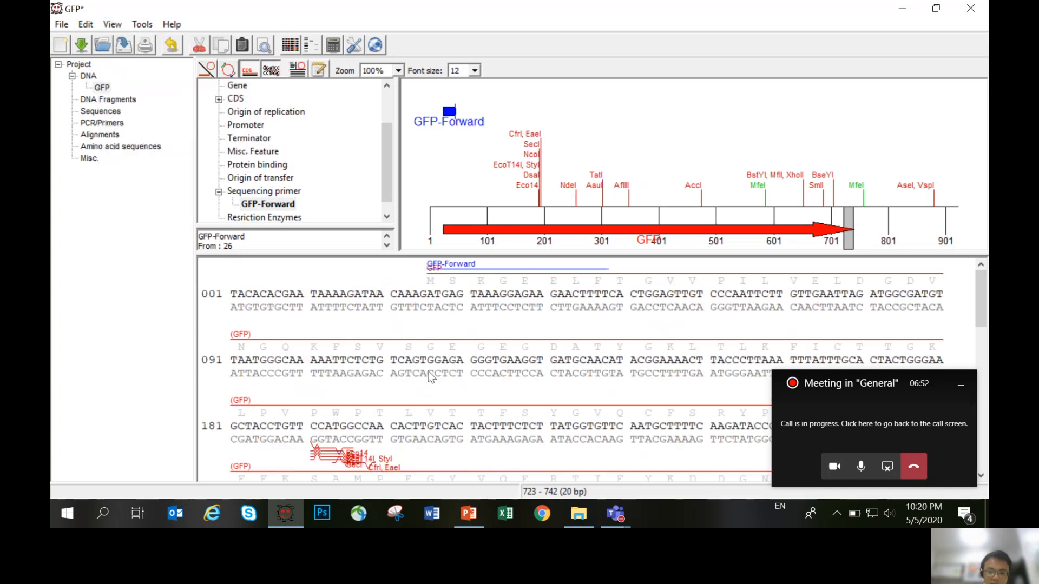
left_click_drag(978, 291, 977, 427)
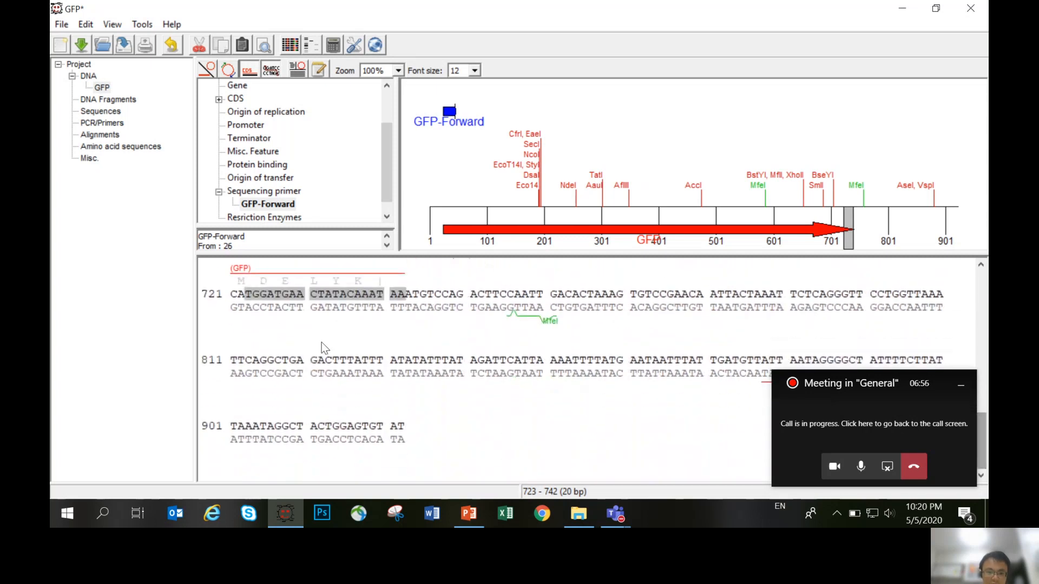
scroll(349, 348, "up", 2)
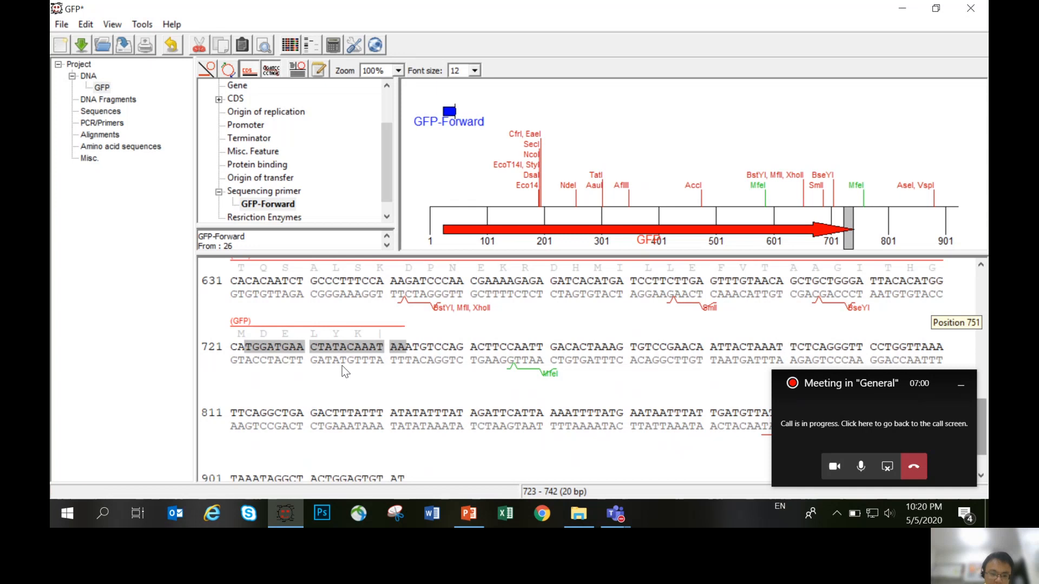
- Select bases 720–742 at the end of the GFP coding sequence and copy them to a new sequence
left_click(324, 359)
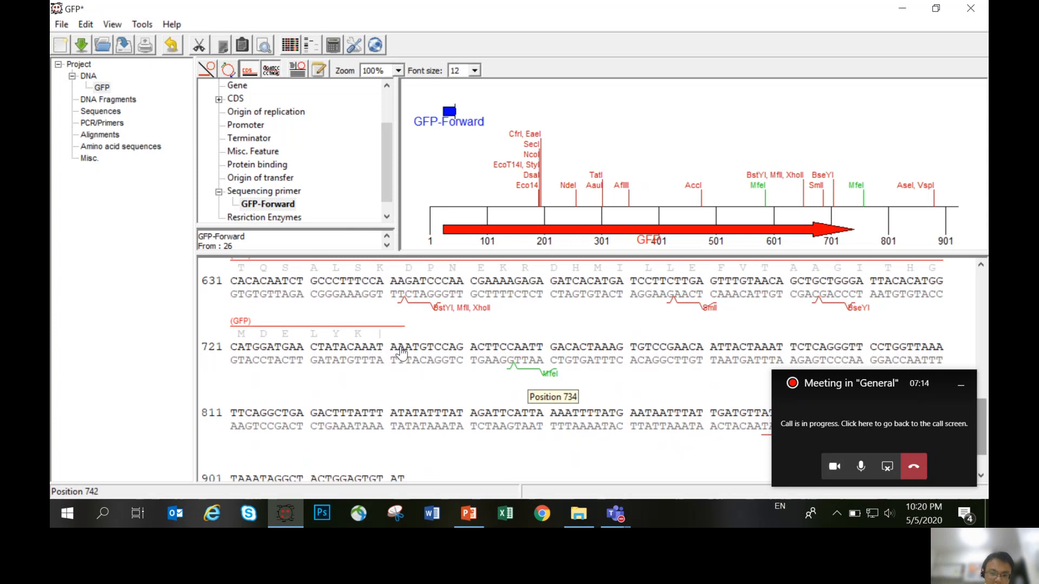
left_click_drag(401, 354, 941, 283)
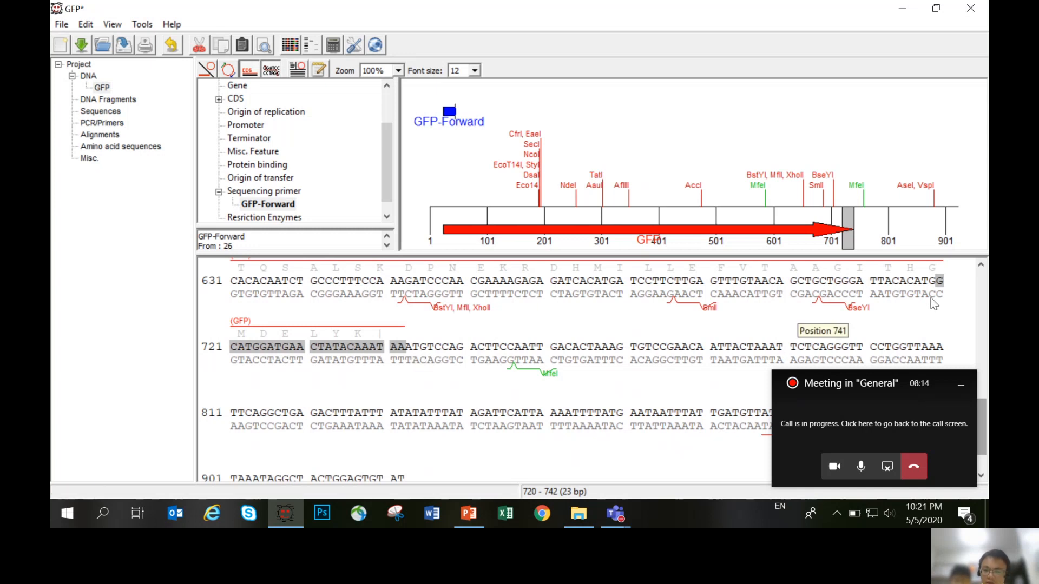
right_click(364, 353)
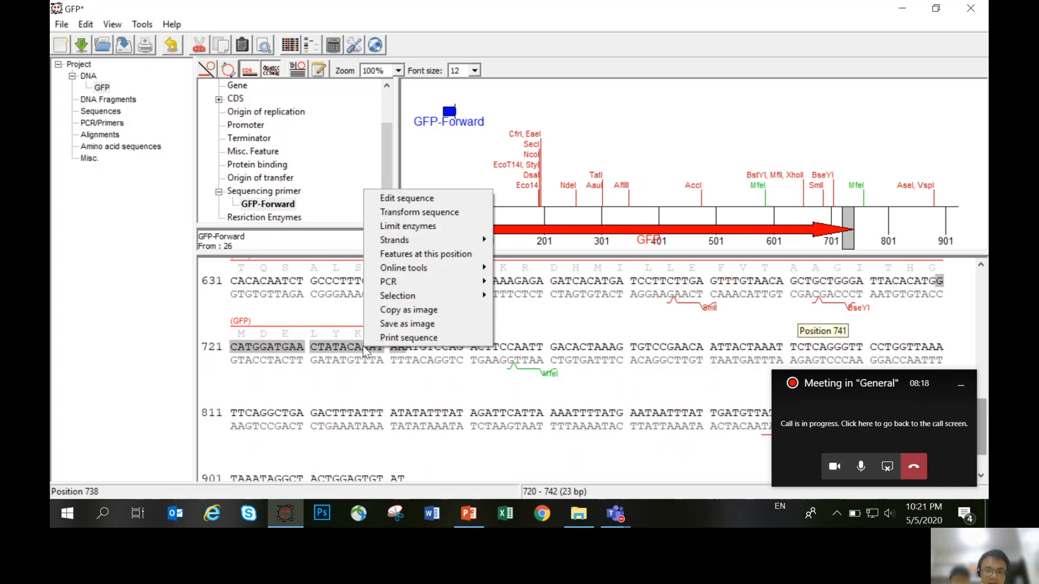
mouse_move(432, 299)
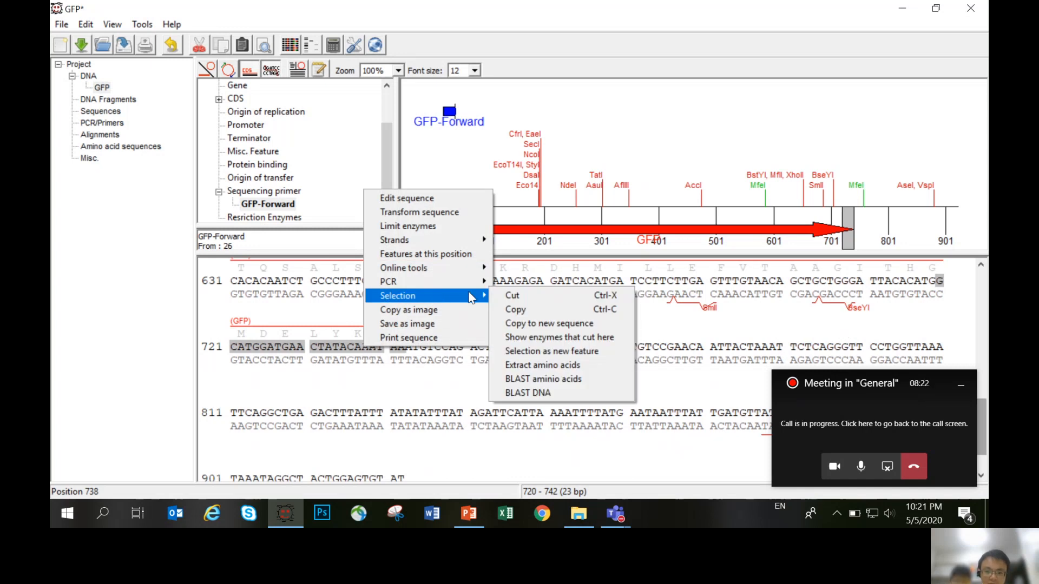
left_click(578, 326)
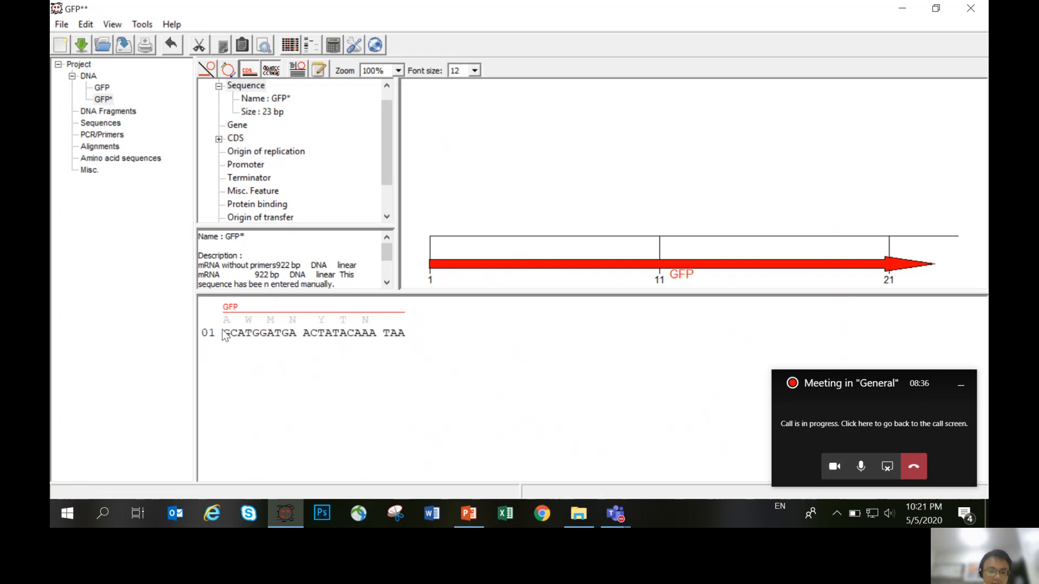
- Select all 23 bases of the new GFP* sequence and transform it with both Invert sequence and Complement sequence enabled
left_click_drag(225, 334, 399, 336)
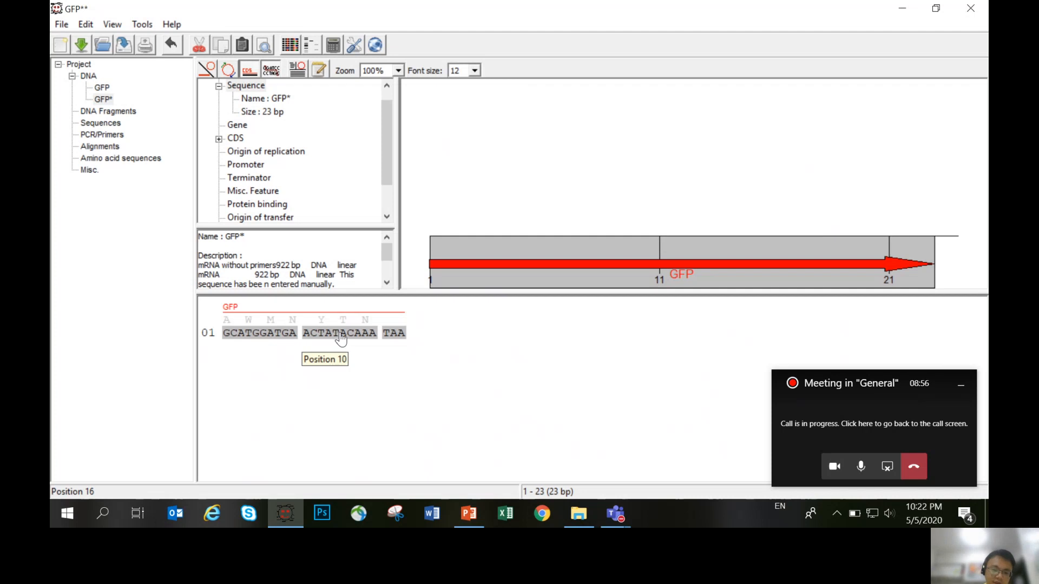
right_click(268, 331)
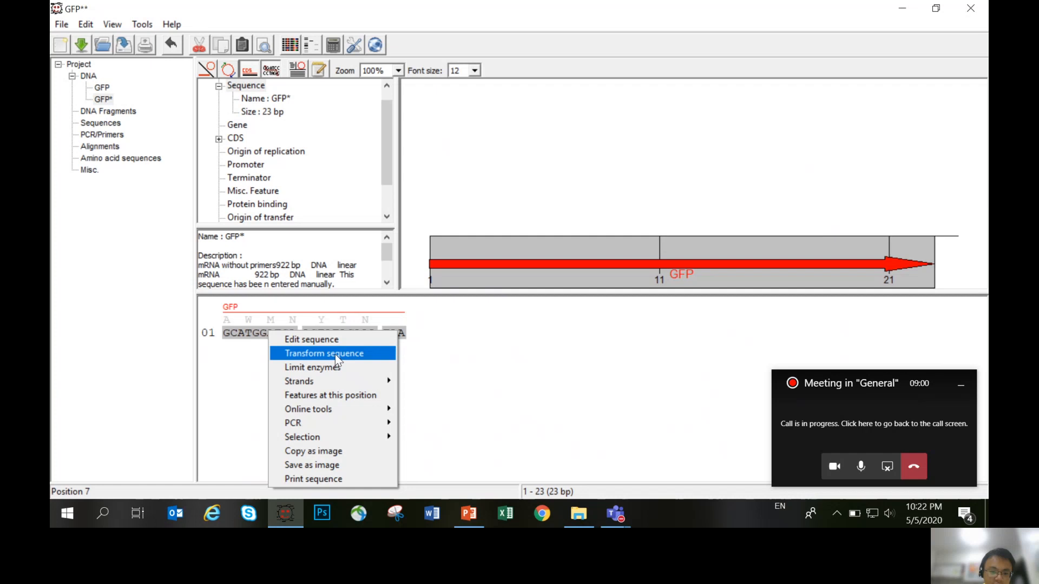
left_click(364, 353)
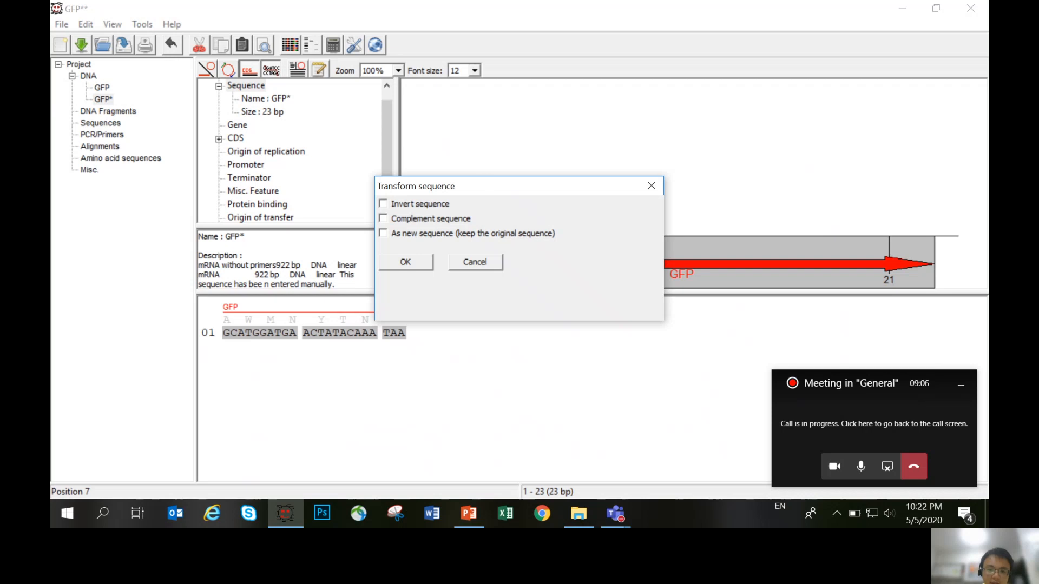
left_click_drag(481, 185, 575, 170)
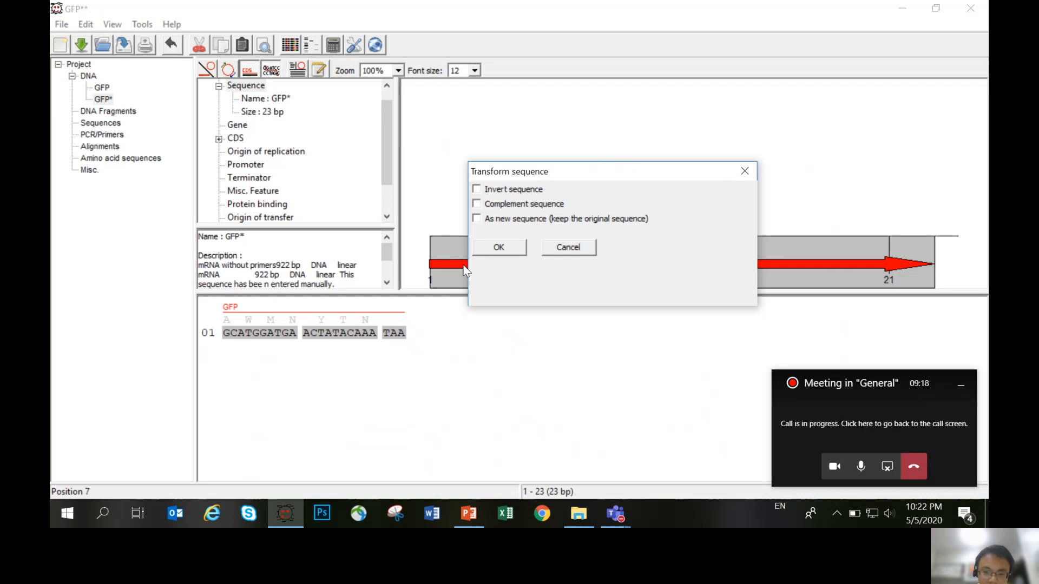
left_click(477, 204)
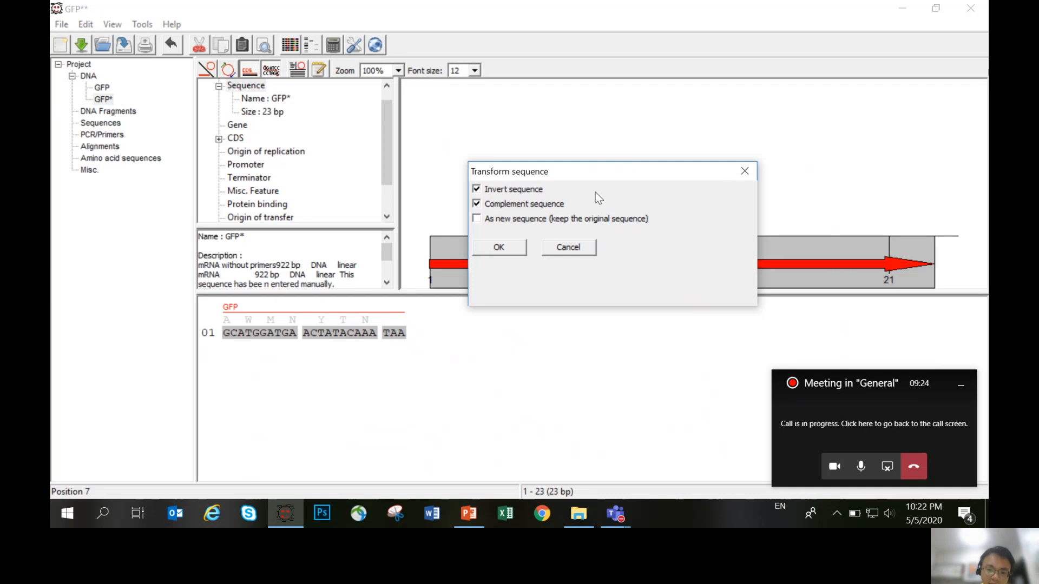
left_click(498, 247)
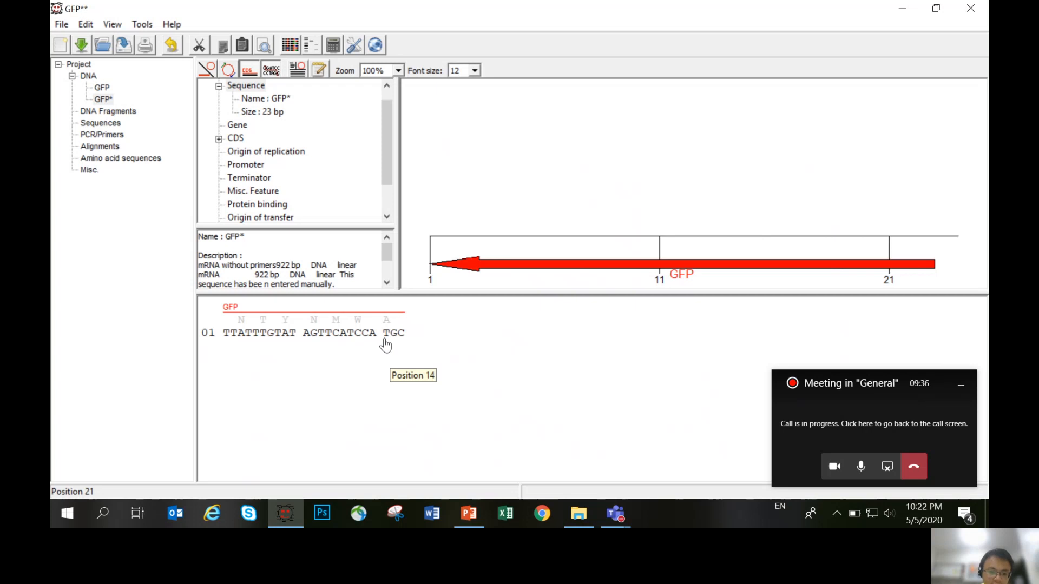
- Select the whole transformed sequence TTATTTGTATAGTTCATCCATGC and copy it
left_click_drag(231, 335, 403, 339)
key("ctrl+c")
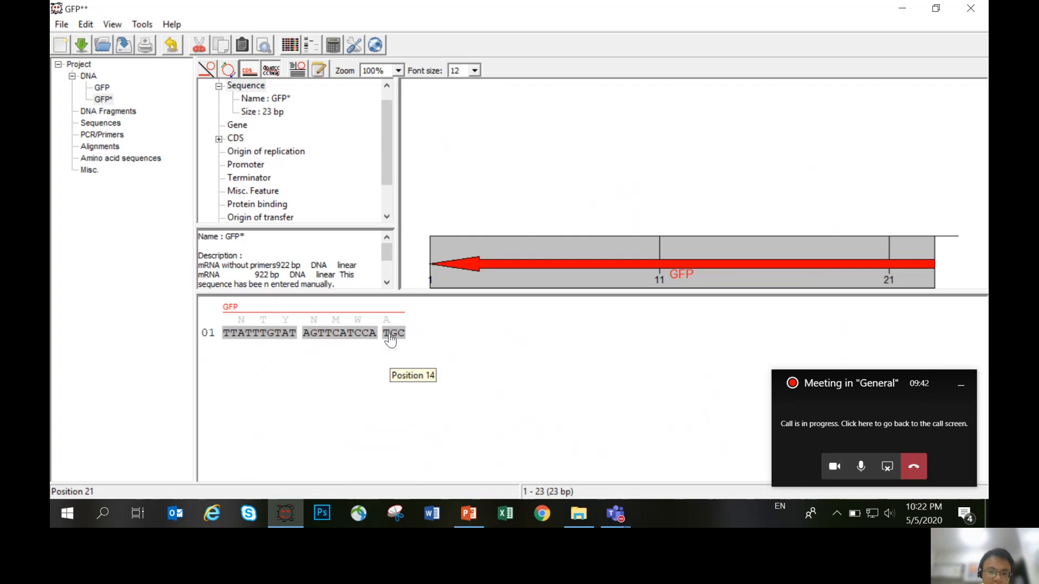
right_click(389, 333)
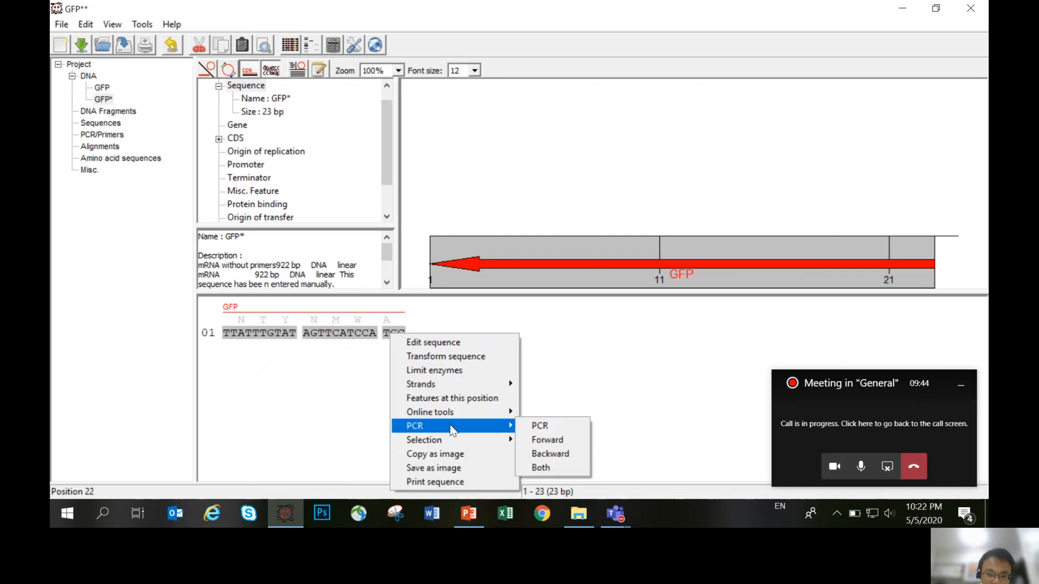
mouse_move(458, 440)
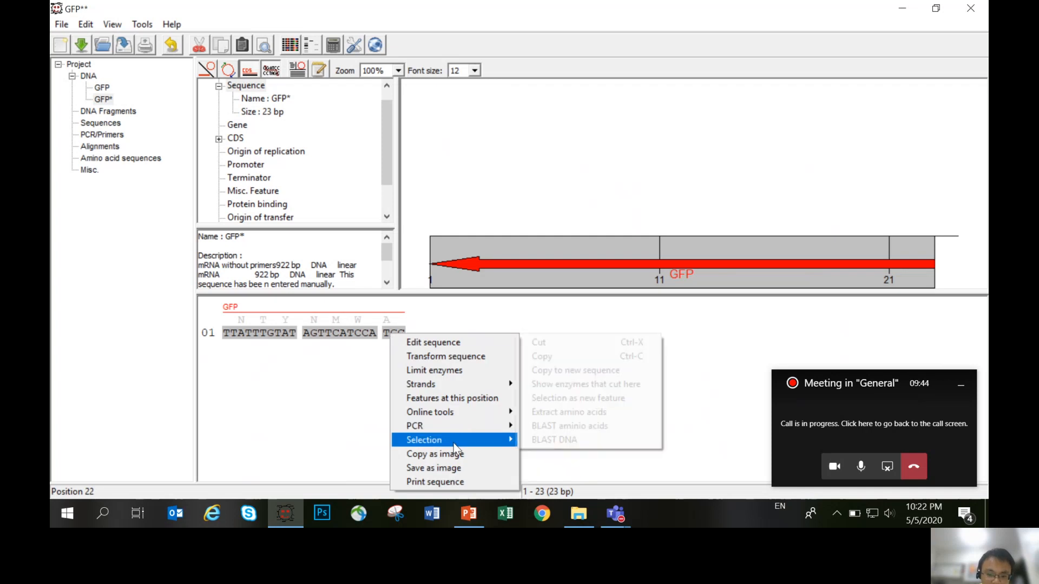
left_click(557, 355)
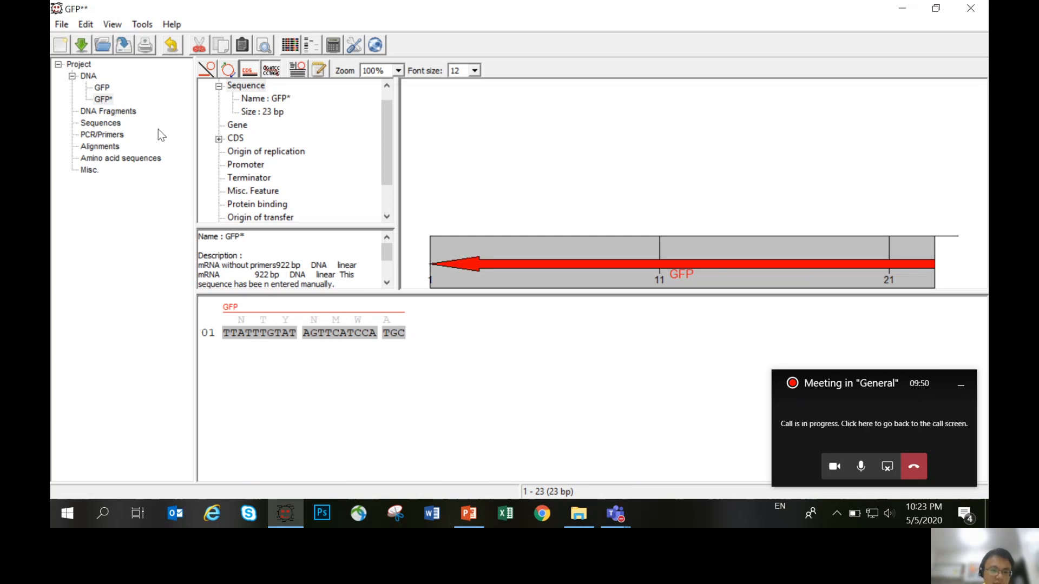
- Search the original GFP sequence for the copied TTATTTGTATAGTTCATCCATGC, then close the search
left_click(103, 88)
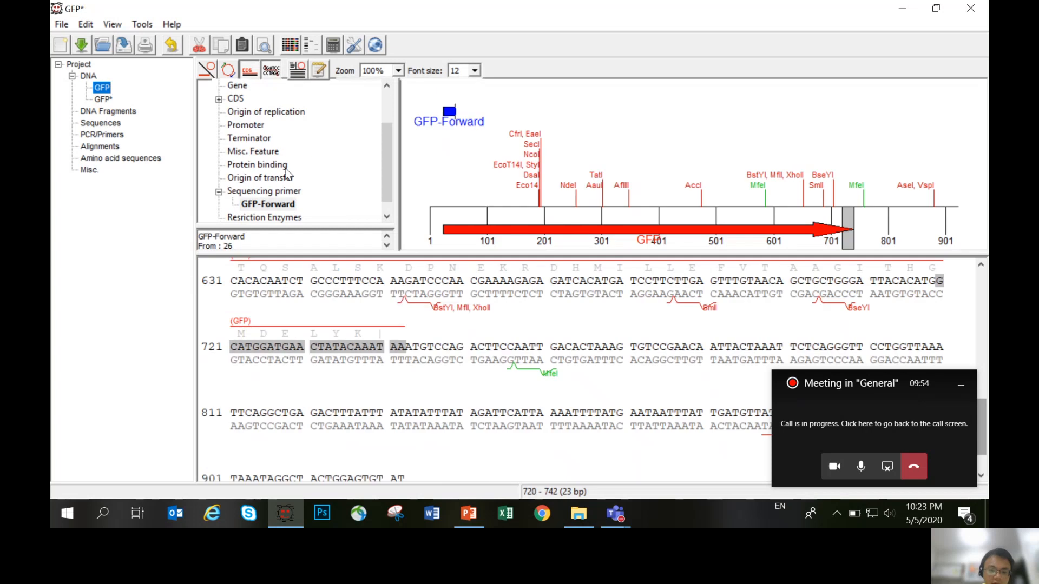
left_click(386, 288)
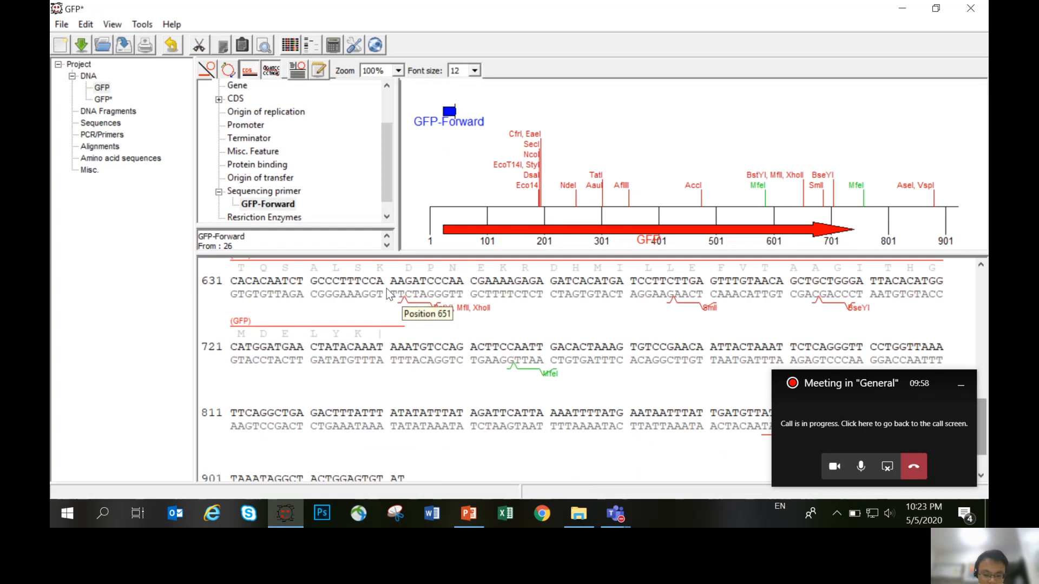
key("ctrl+f")
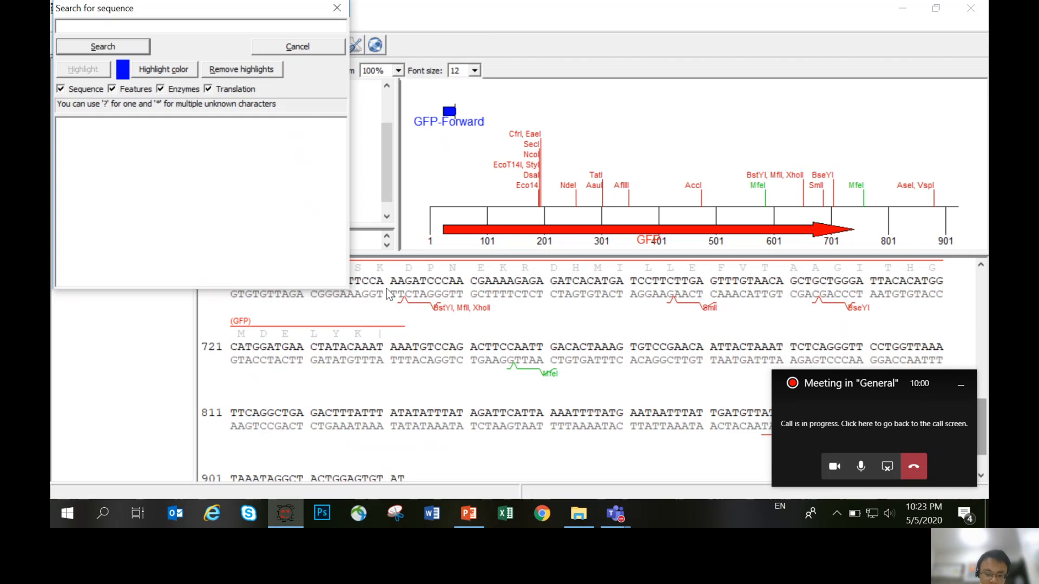
key("ctrl+v")
key("Return")
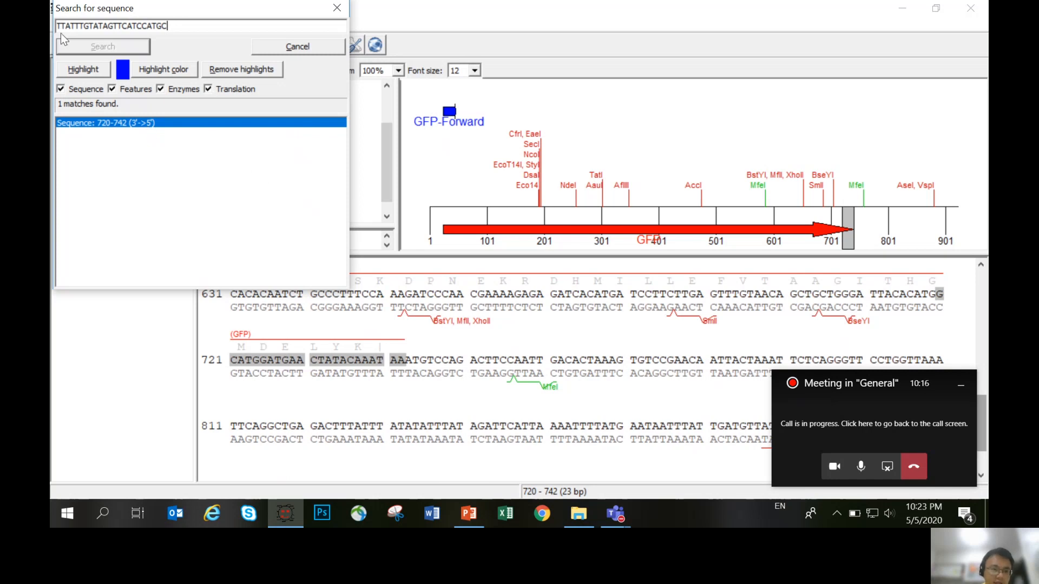
left_click(297, 46)
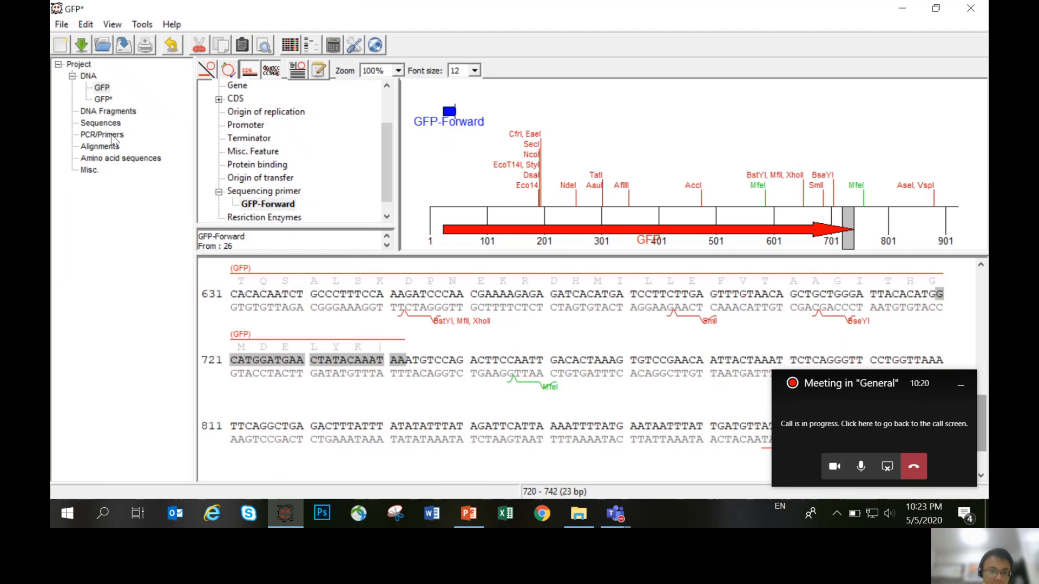
- Reselect the full GFP* sequence, switch to PowerPoint, and paste the copied bases between the reverse primer box and the CDS box
left_click(106, 100)
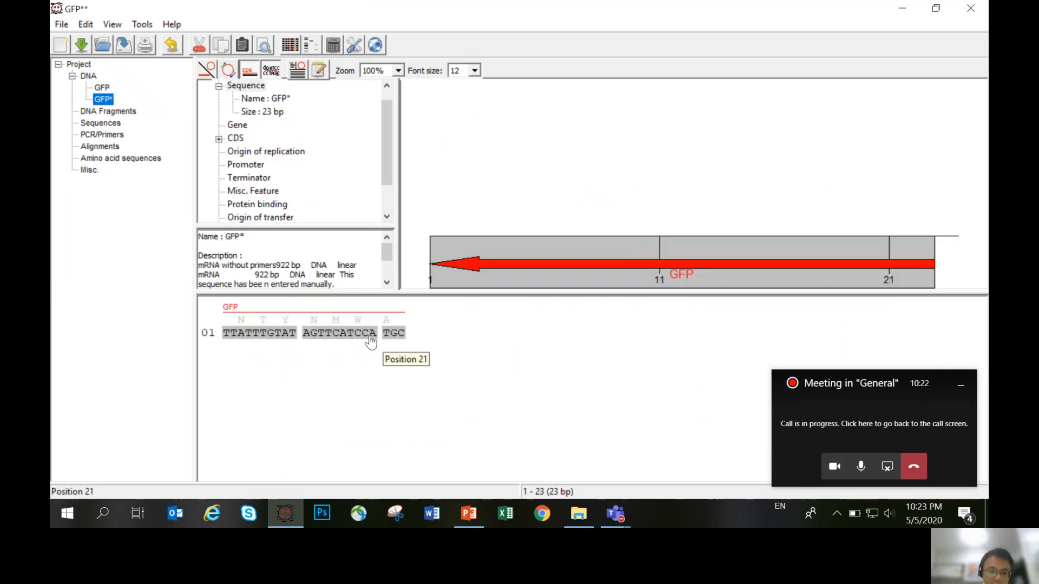
left_click(267, 346)
left_click_drag(225, 343, 408, 333)
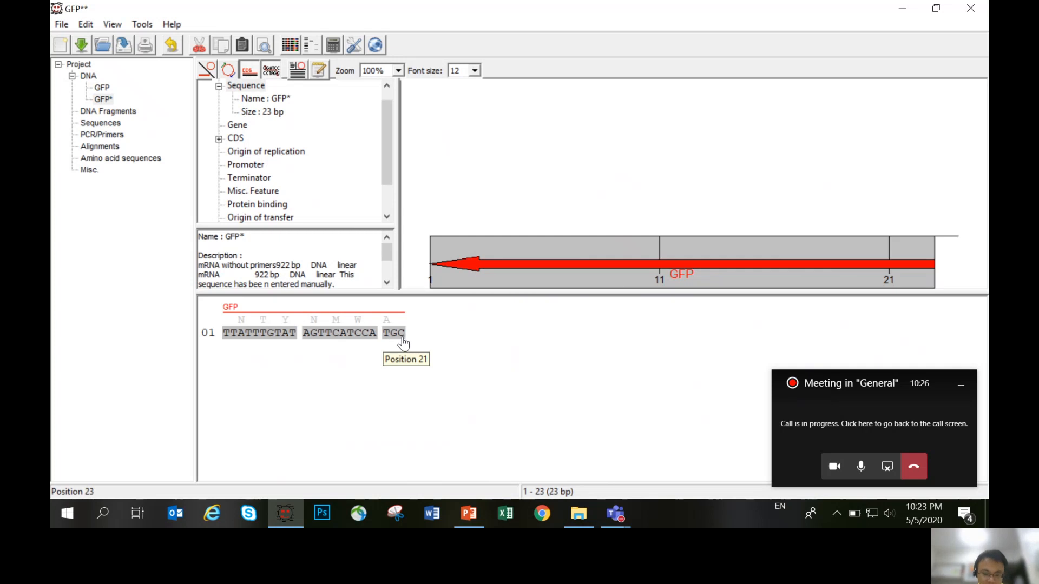
left_click(468, 514)
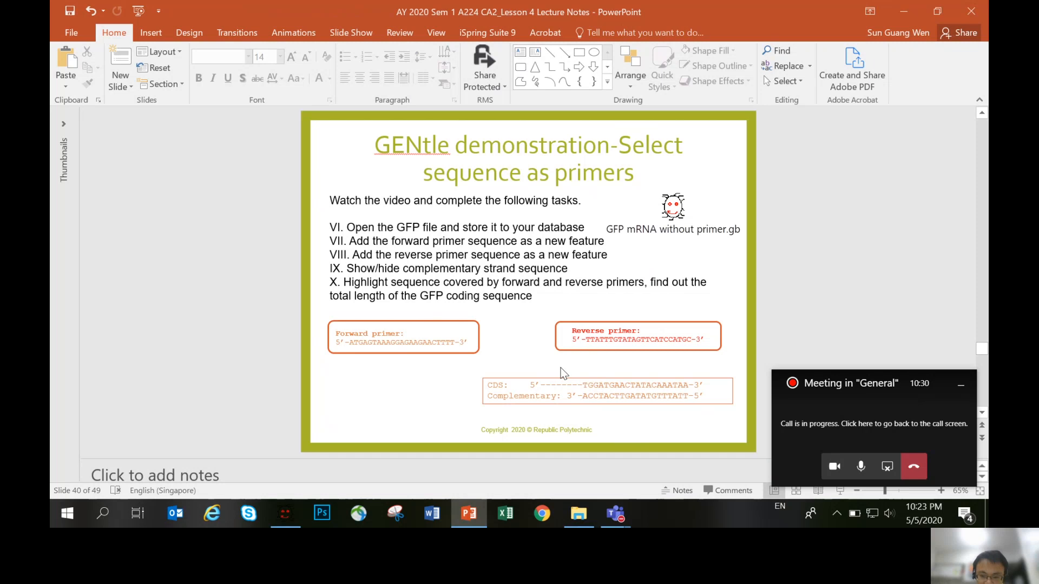
key("ctrl+v")
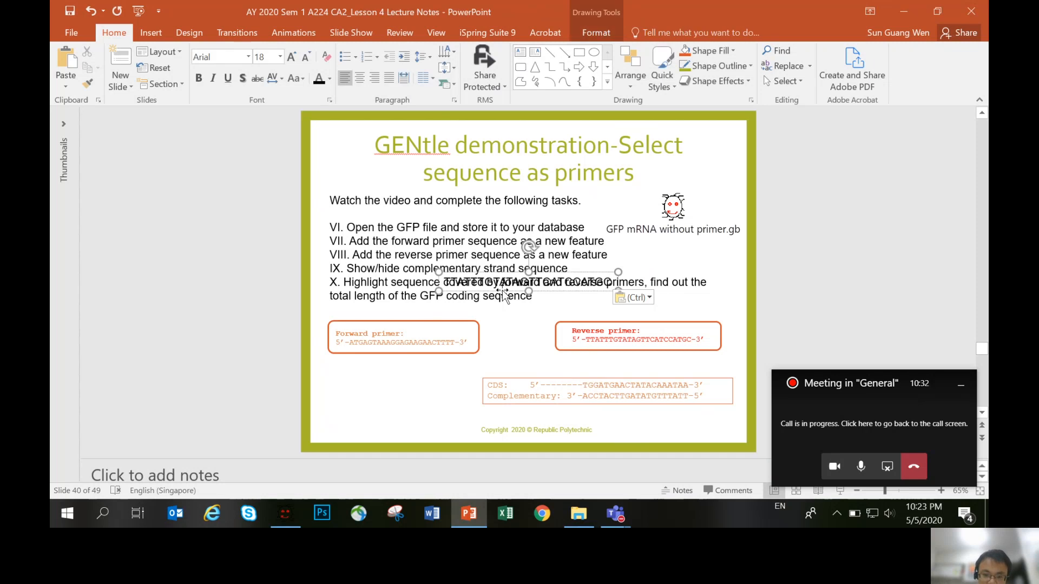
left_click_drag(502, 293, 612, 376)
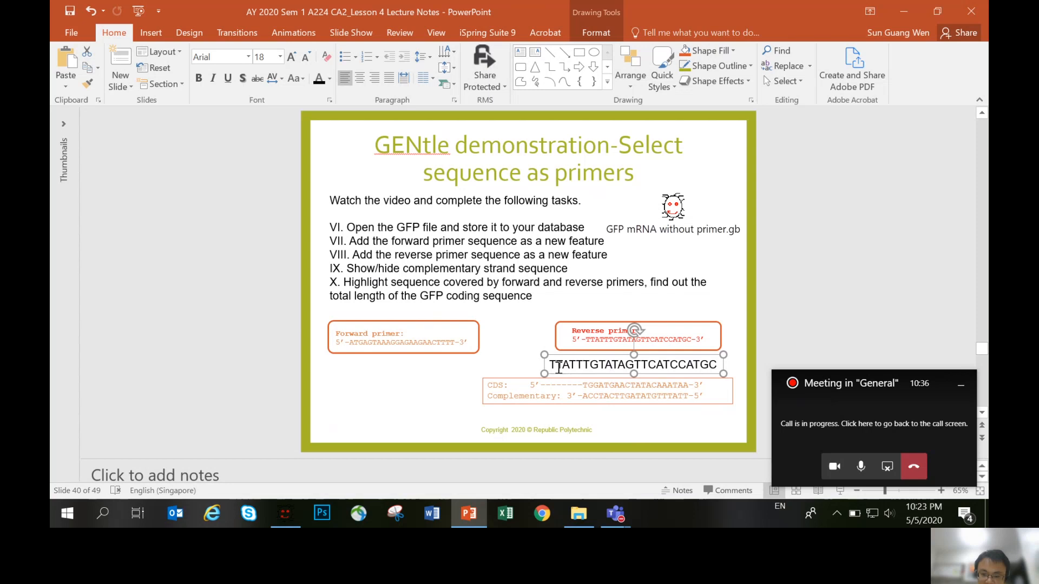
- Add 5' before and 3' after the pasted TTATTTGTATAGTTCATCCATGC sequence, then copy the labelled text
left_click(550, 365)
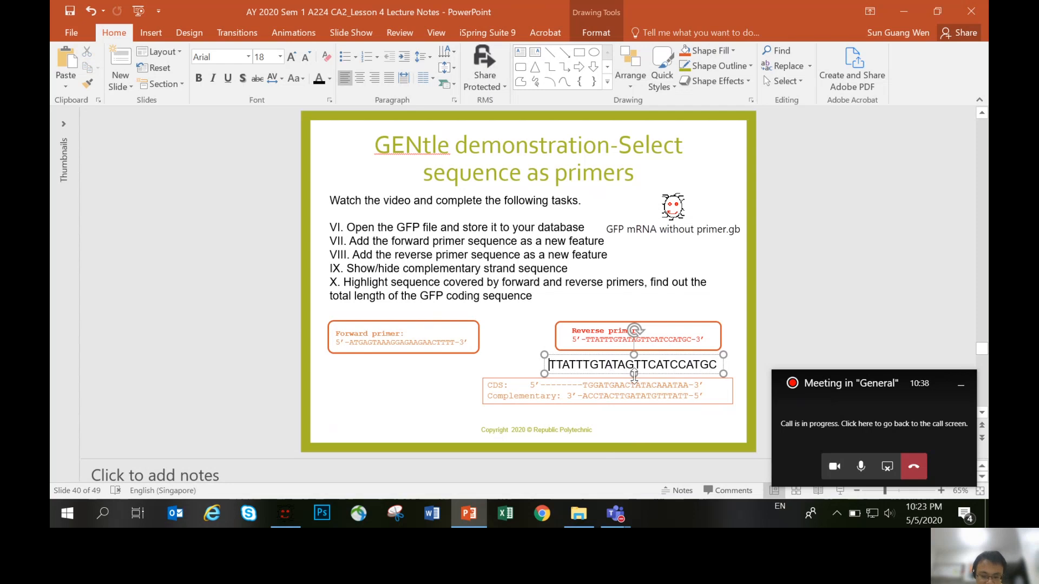
type("5")
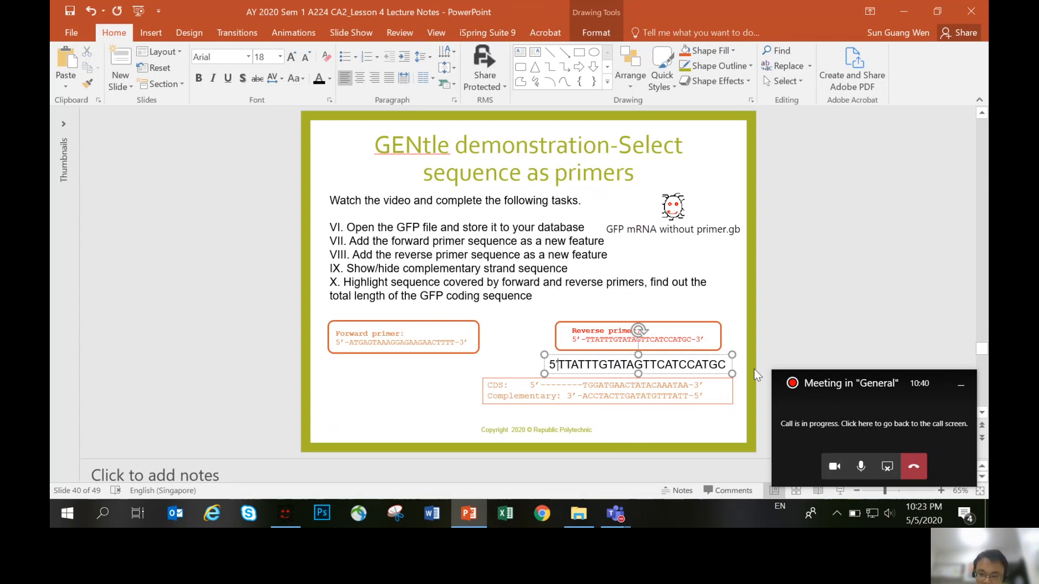
type("'")
type("3")
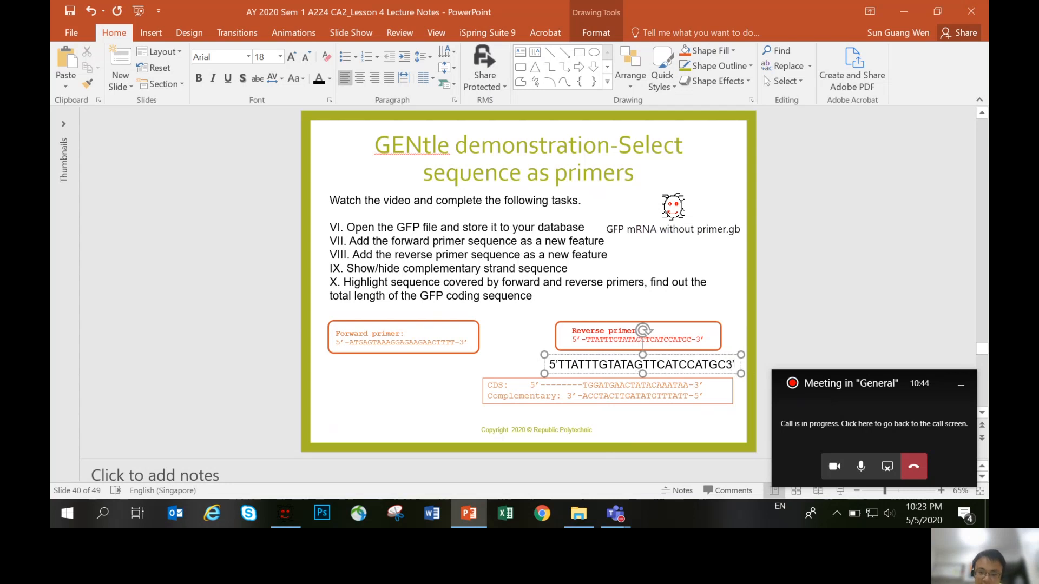
left_click_drag(548, 364, 737, 364)
key("ctrl+c")
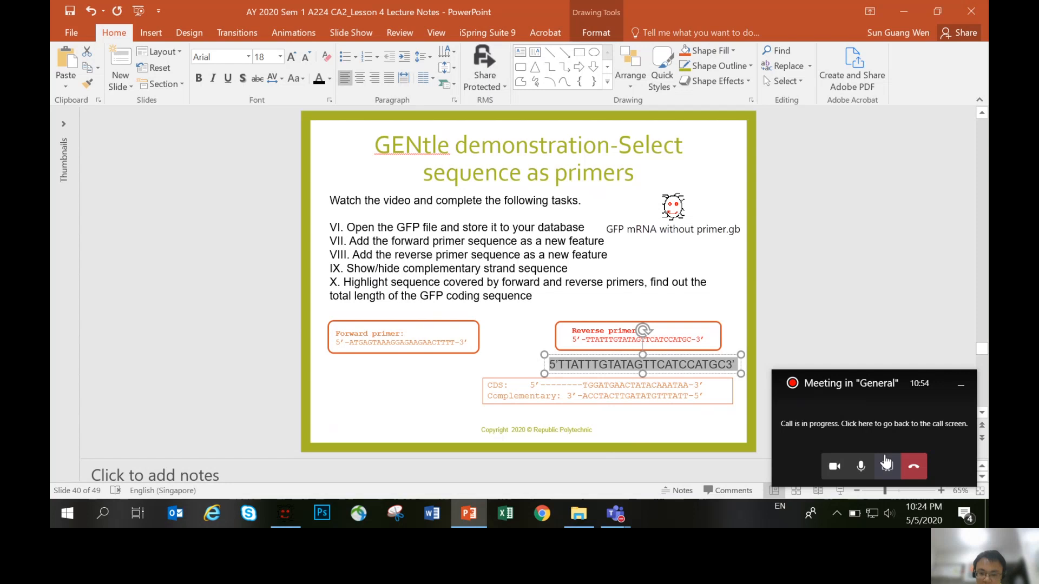
- Return to the original GFP sequence in GENtle and create a new feature from the selected bases 720–742
left_click(291, 510)
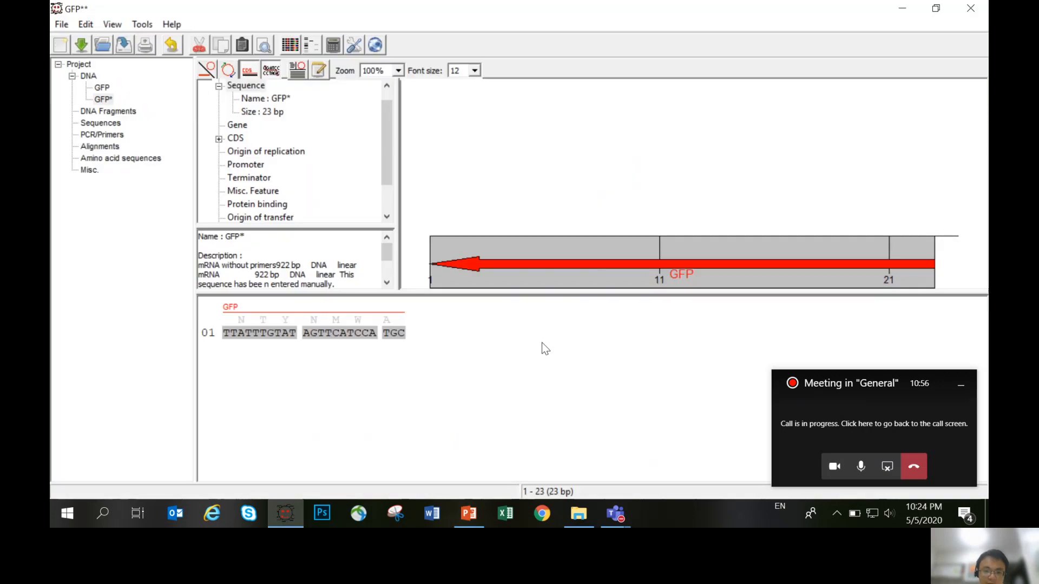
left_click(108, 88)
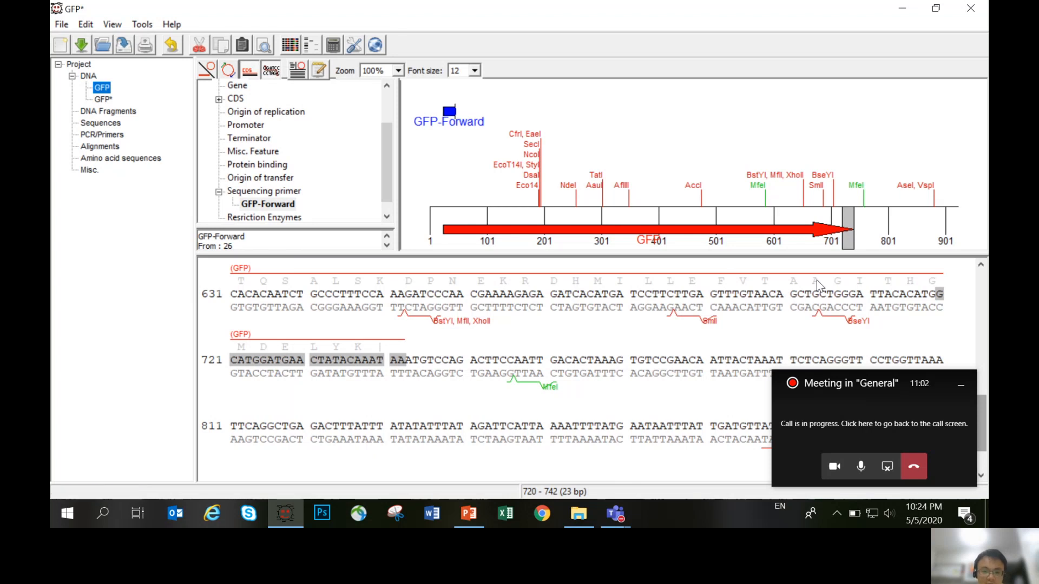
right_click(326, 356)
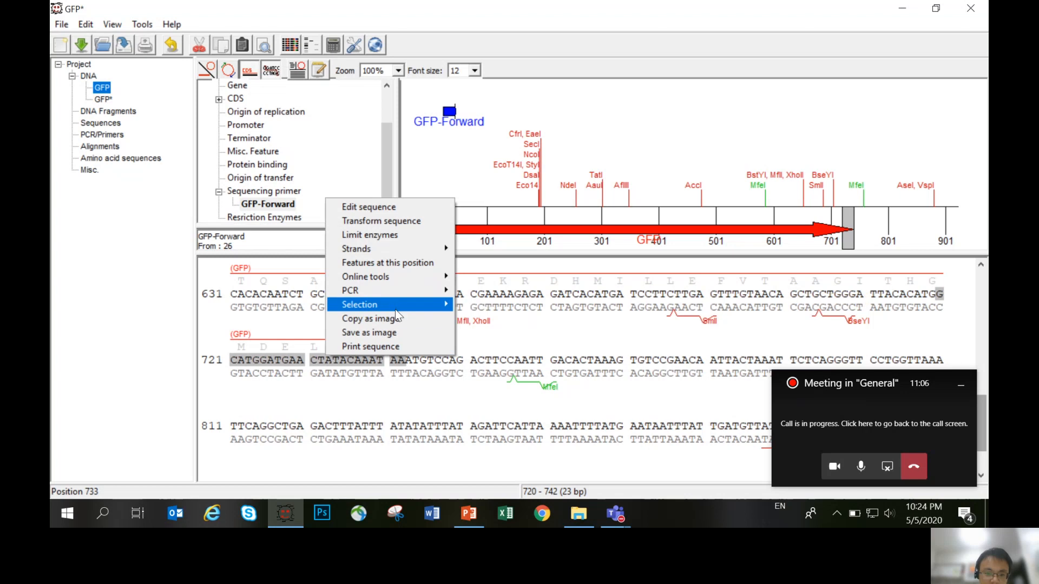
mouse_move(422, 304)
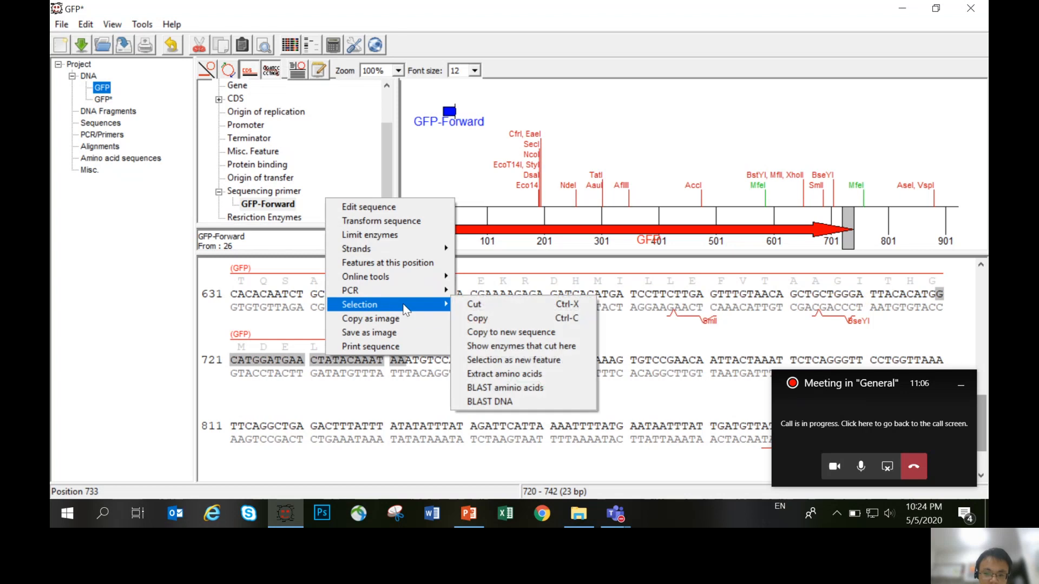
left_click(520, 359)
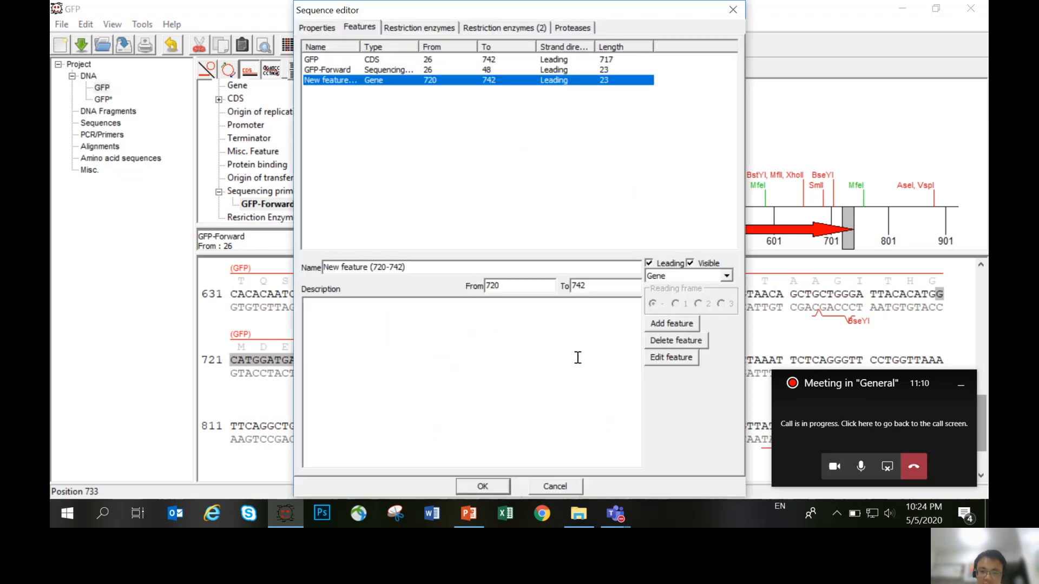
- Make the new 720–742 feature a non-leading Sequencing primer named GFP-Reverse and save it
left_click(727, 276)
left_click(679, 374)
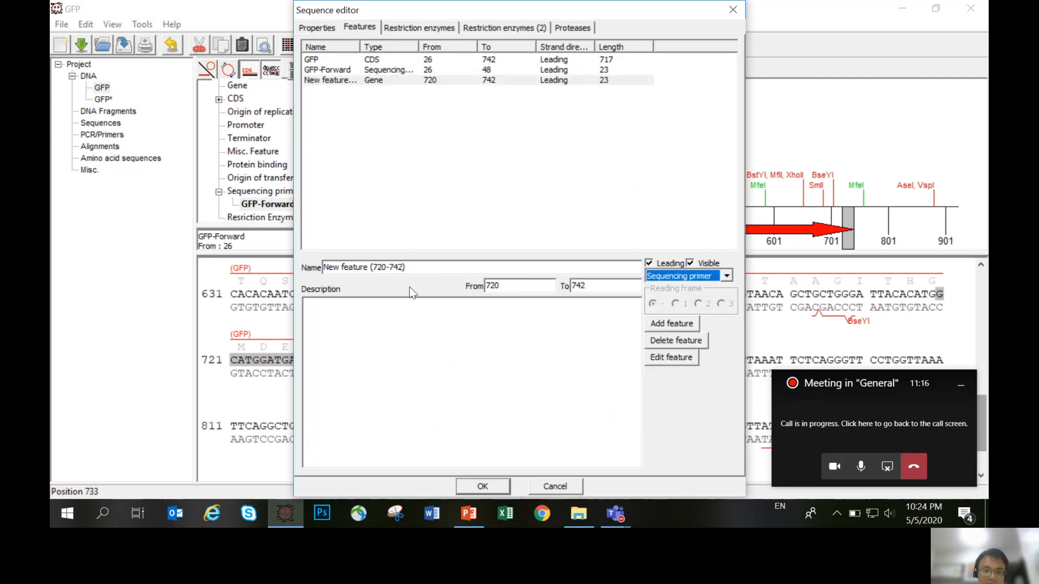
left_click_drag(408, 266, 323, 267)
key("BackSpace")
type("GF")
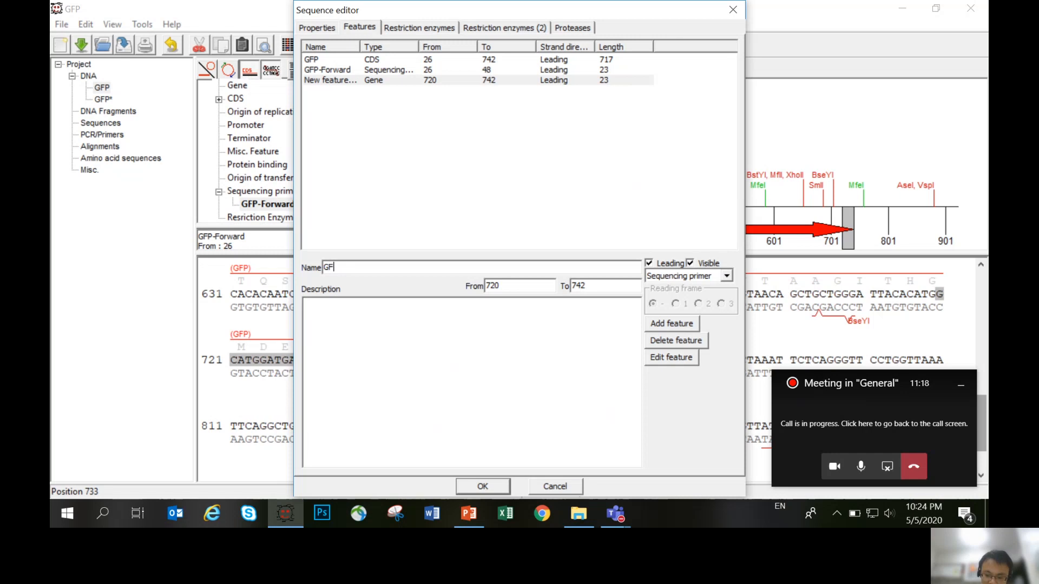
type("P-Reverse")
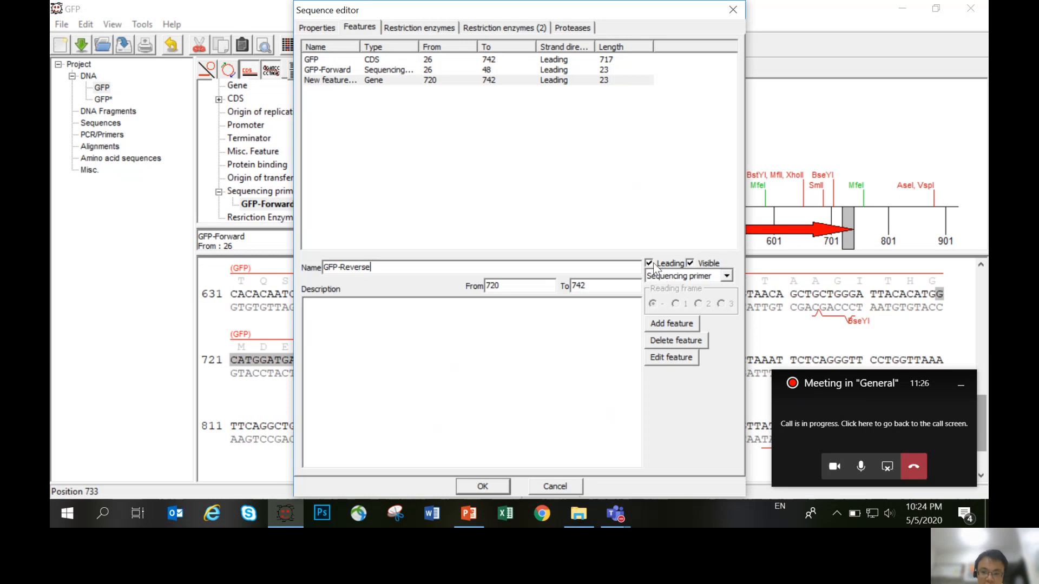
left_click(488, 482)
- Place the GFP-Reverse and GFP-Forward markers above the restriction sites on the map, and open GFP-Reverse in the sequence editor
left_click_drag(852, 213, 852, 138)
left_click_drag(451, 215, 458, 126)
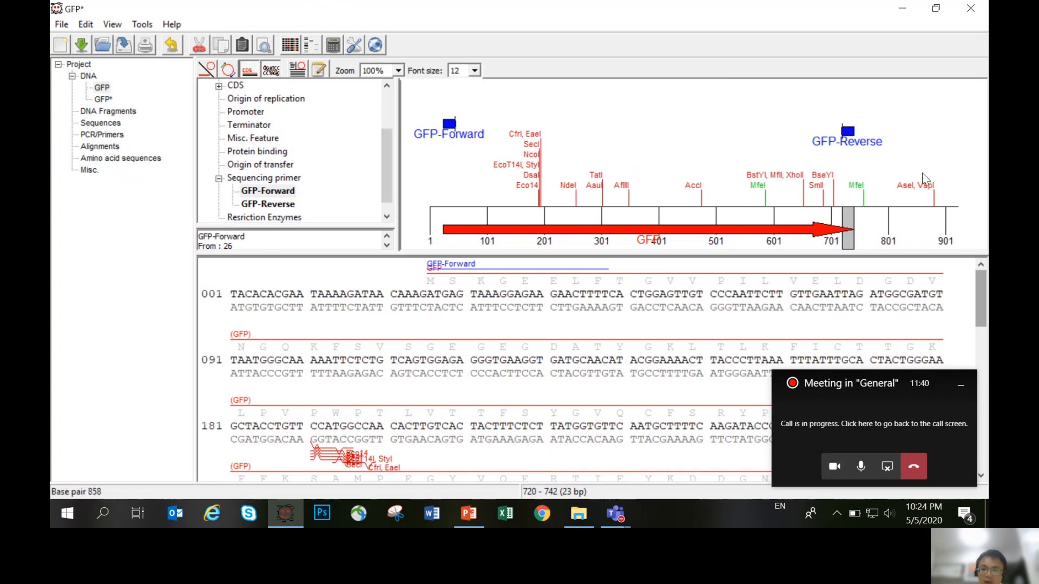
left_click(848, 133)
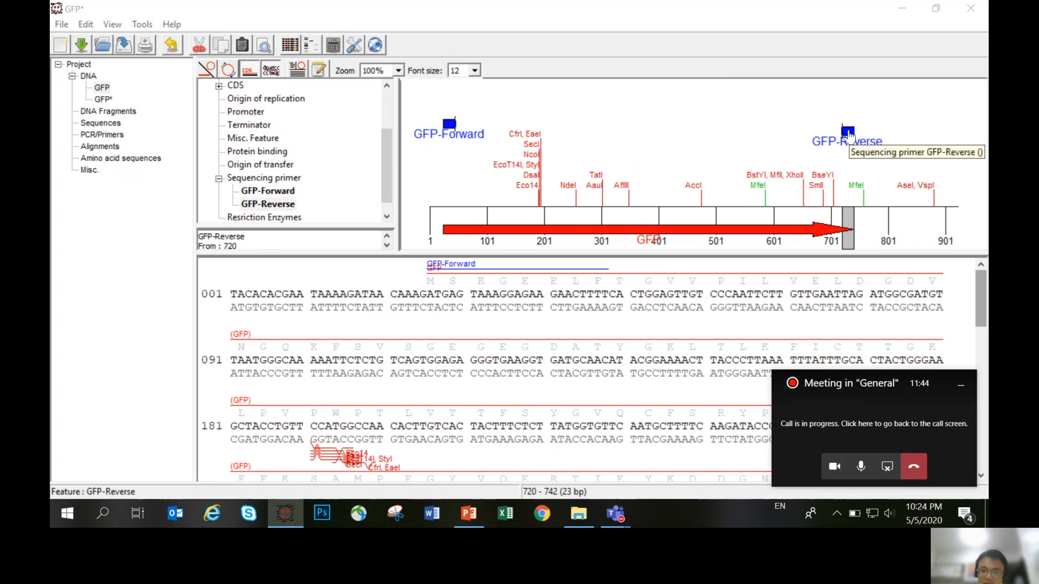
double_click(848, 133)
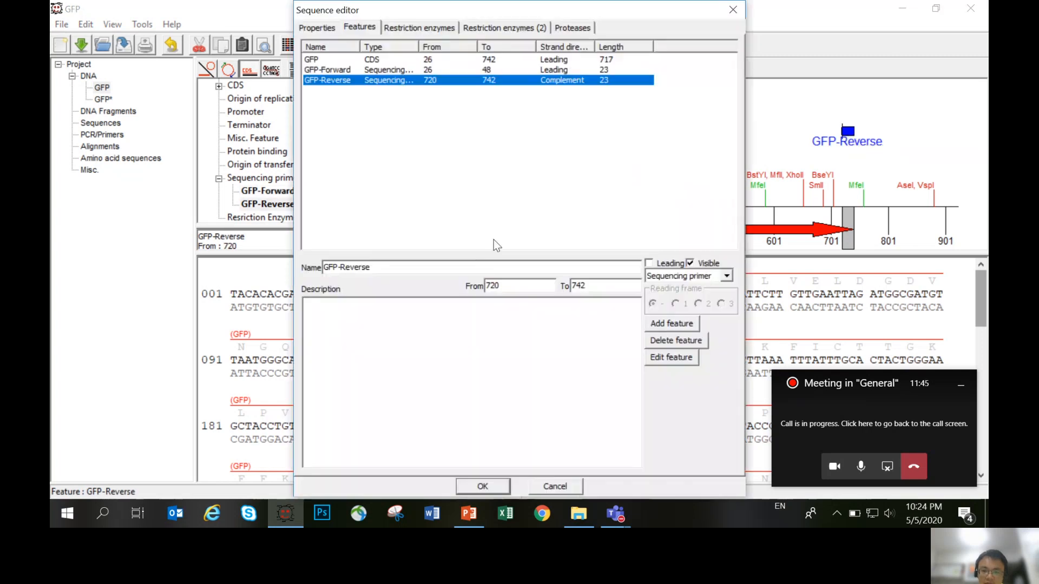
- Paste the copied TTATTTGTATAGTTCATCCATGC primer sequence into the description of the GFP-Reverse feature
left_click(395, 346)
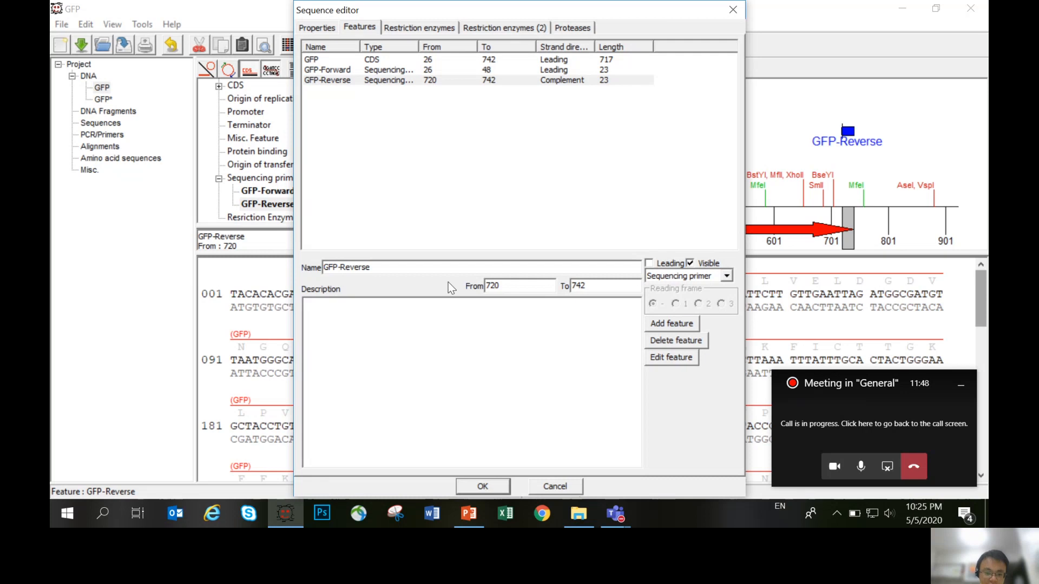
left_click(375, 79)
left_click(366, 62)
left_click(340, 80)
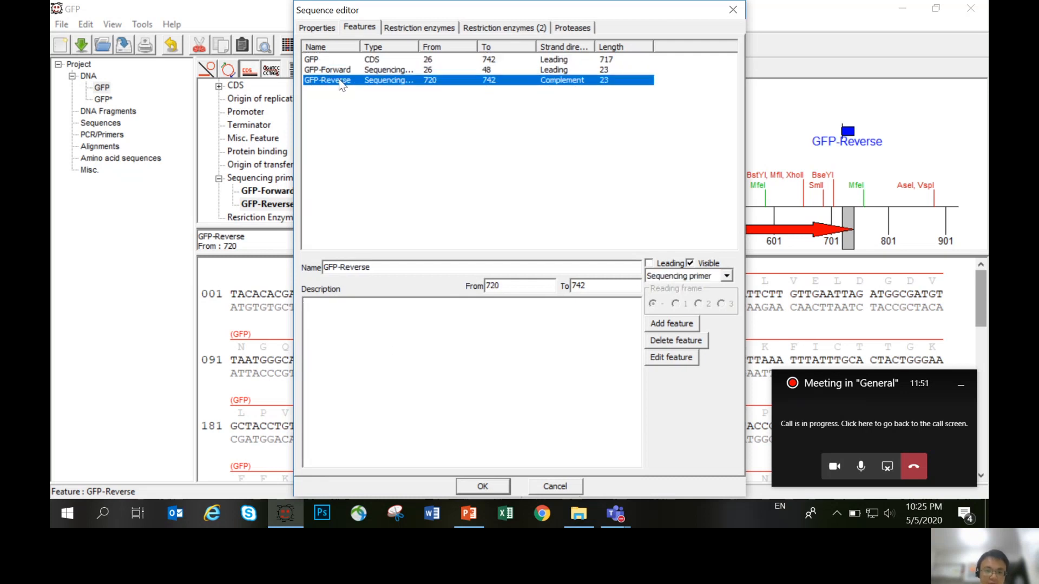
left_click(359, 339)
key("ctrl+v")
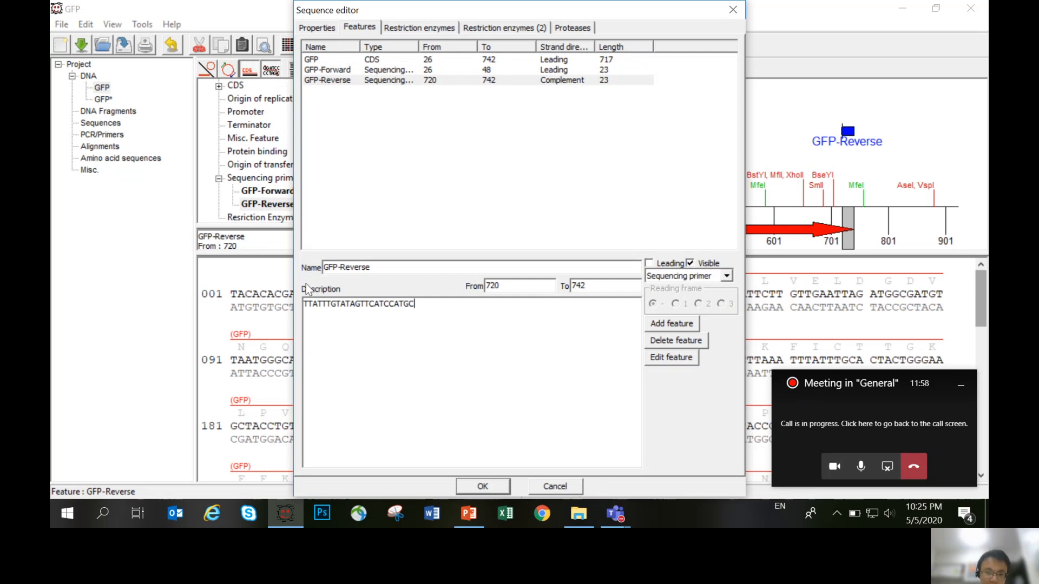
- Add 5' before and 3' after the sequence in the GFP-Reverse description and accept the sequence editor changes
left_click(305, 303)
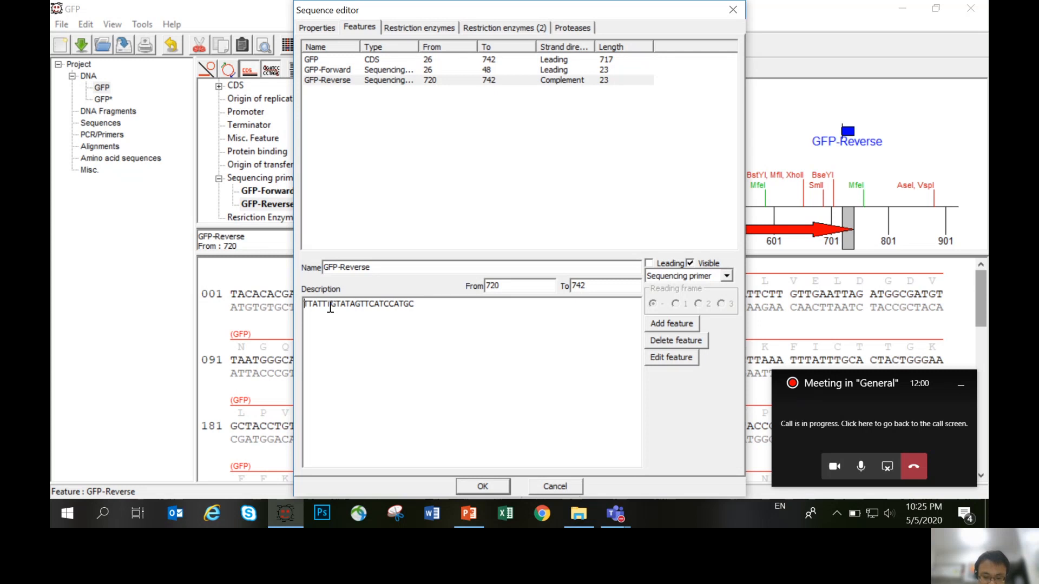
type("5'")
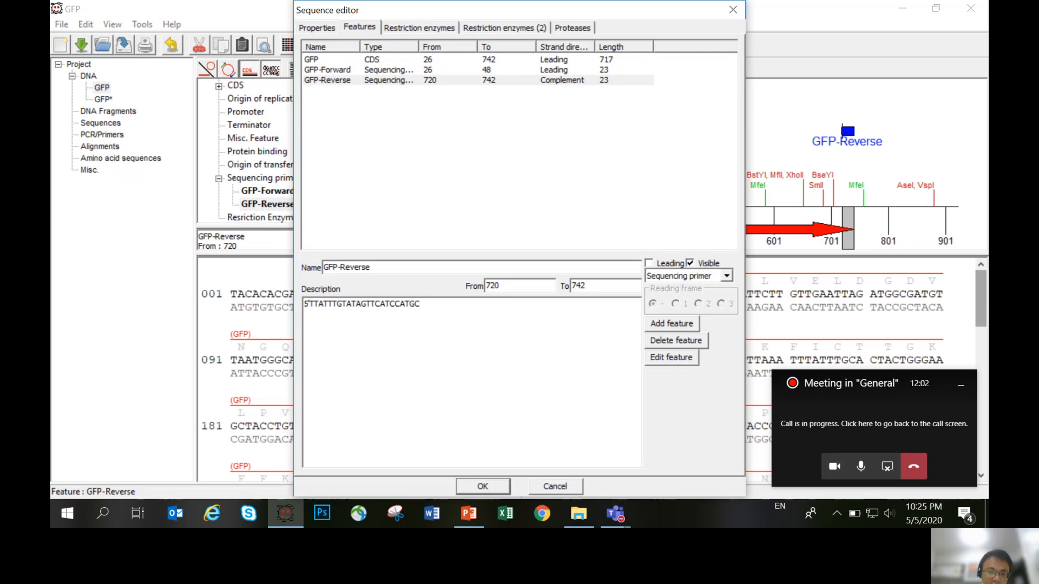
left_click(465, 308)
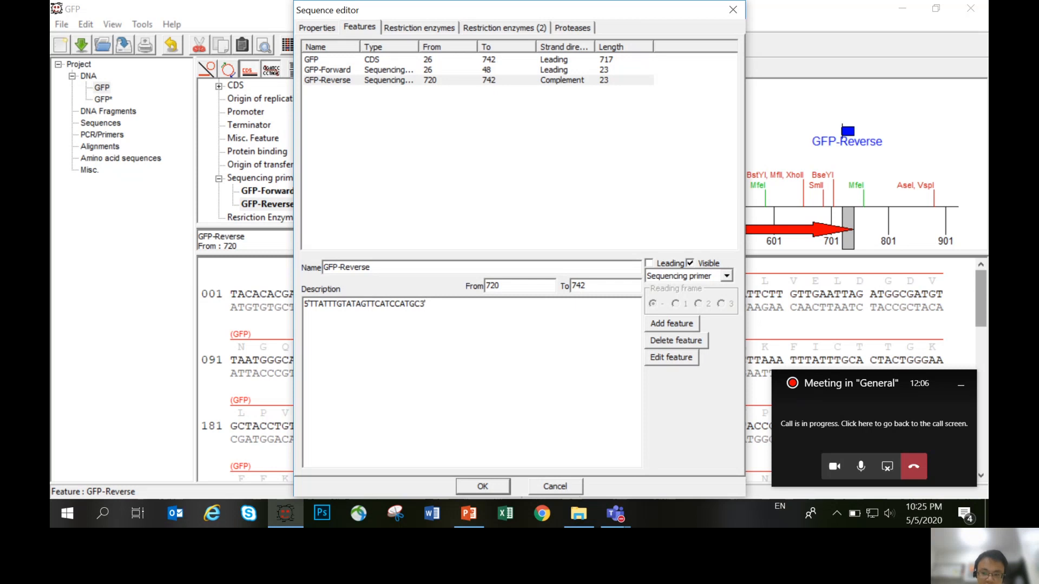
left_click(483, 486)
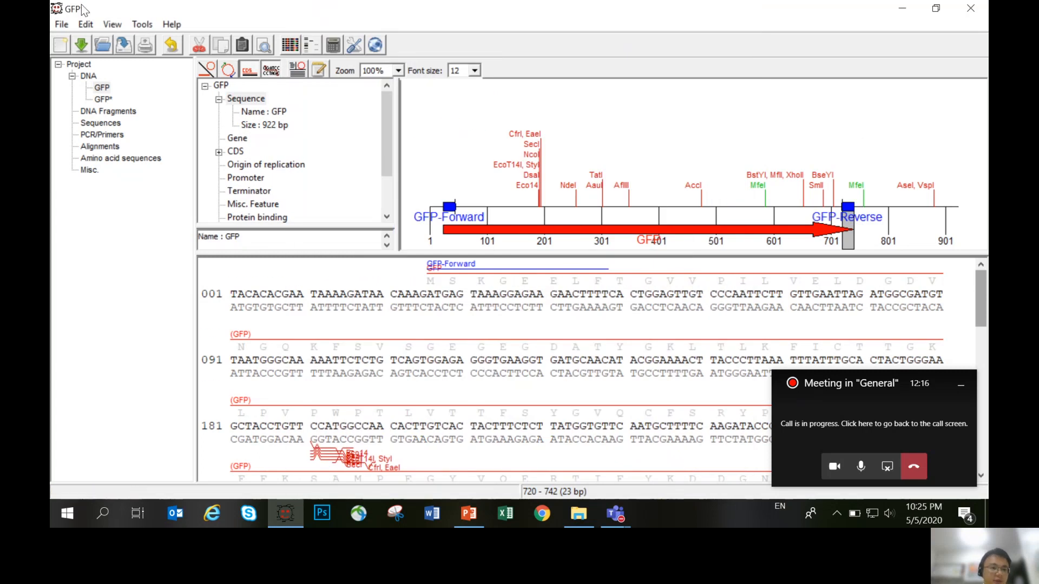
- Store the annotated GFP sequence in the Local database under the name GFP demo with primer 5 may
left_click(61, 24)
left_click(80, 57)
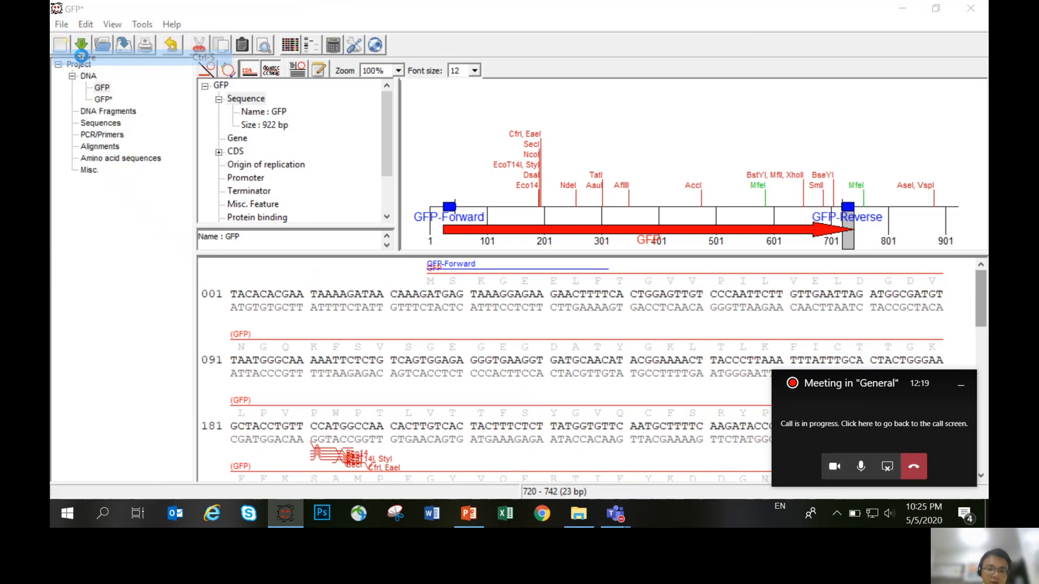
left_click(428, 435)
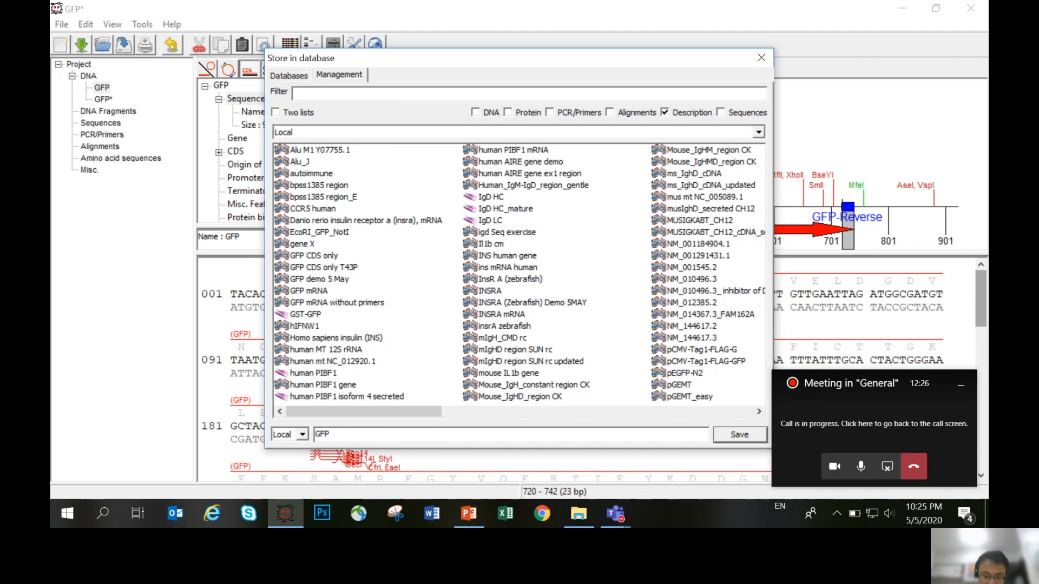
type("demo with primer 5 may")
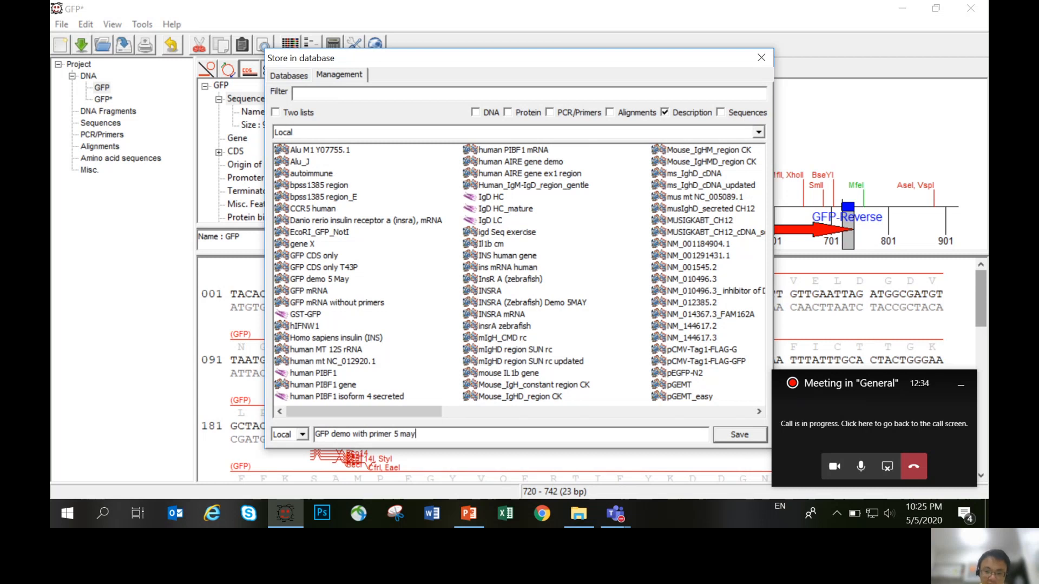
left_click(740, 434)
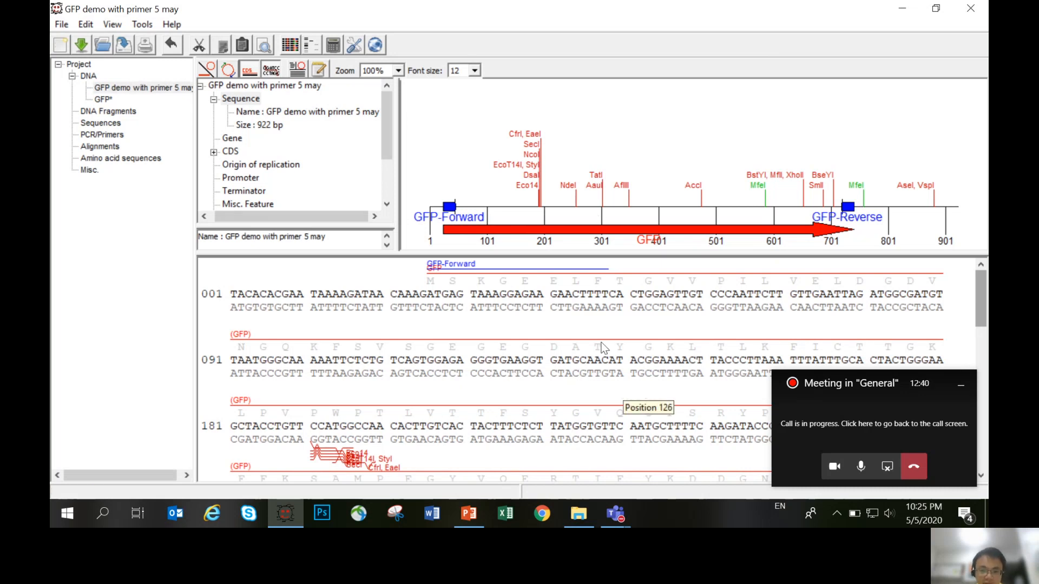
left_click(871, 400)
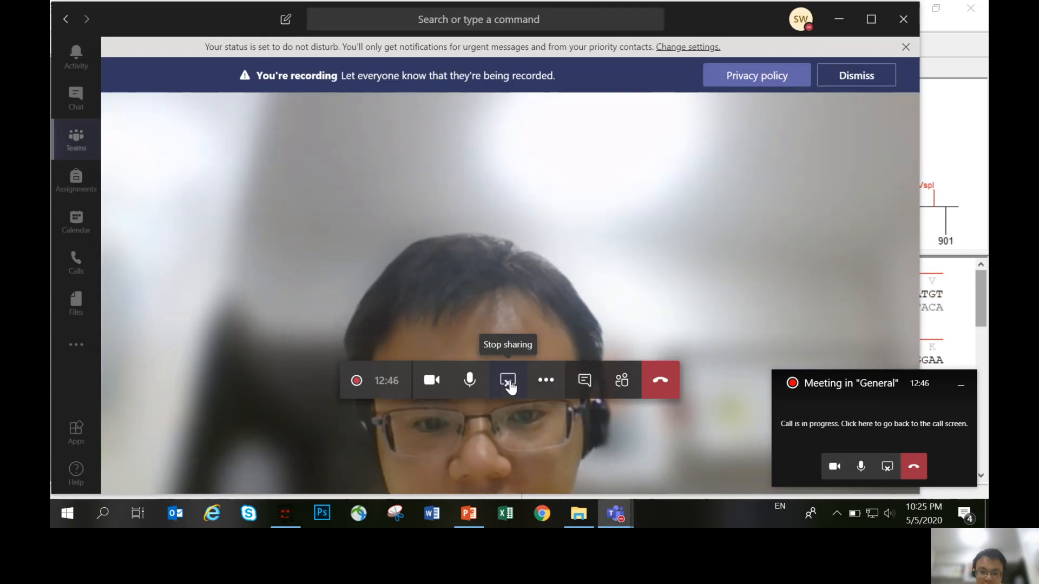
left_click(544, 385)
left_click(545, 287)
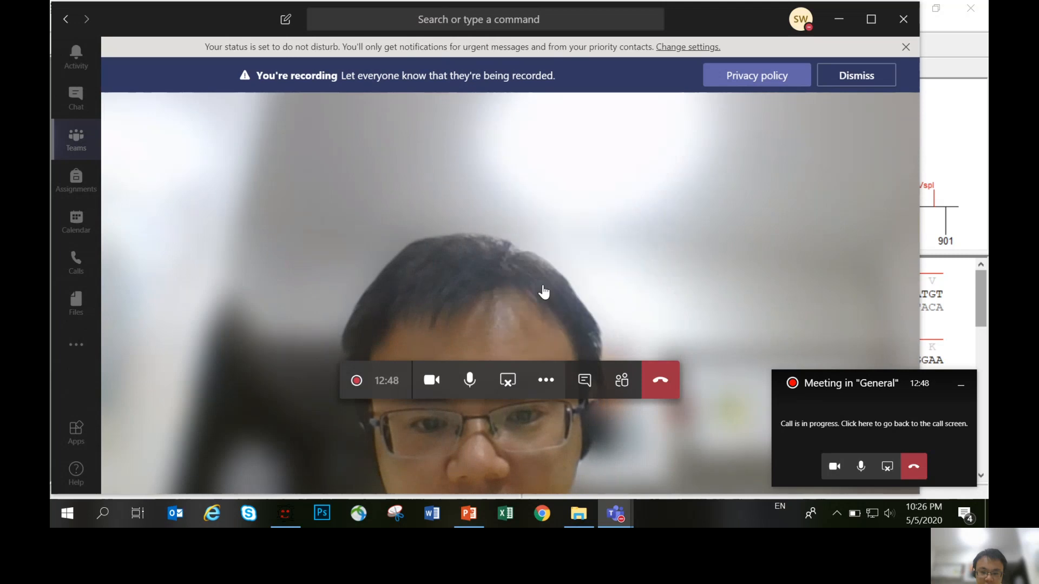